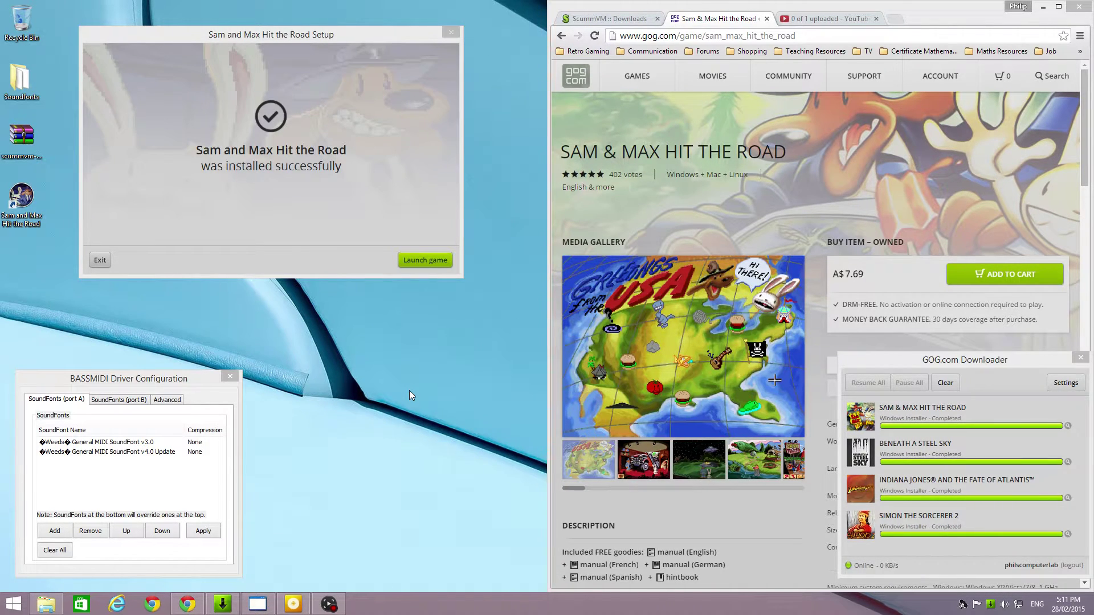
Lower the game's music volume to 147, set Text and Speech to Both, and accept the options.
{"action": "left_click", "coordinate": [565, 151]}
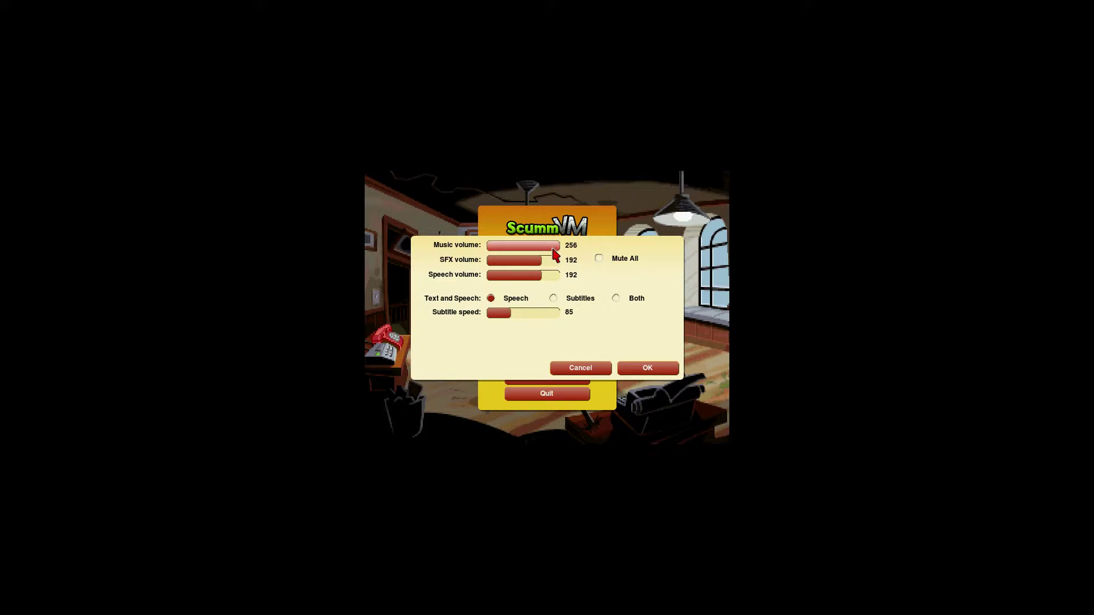
{"action": "left_click_drag", "start_coordinate": [555, 254], "coordinate": [530, 255]}
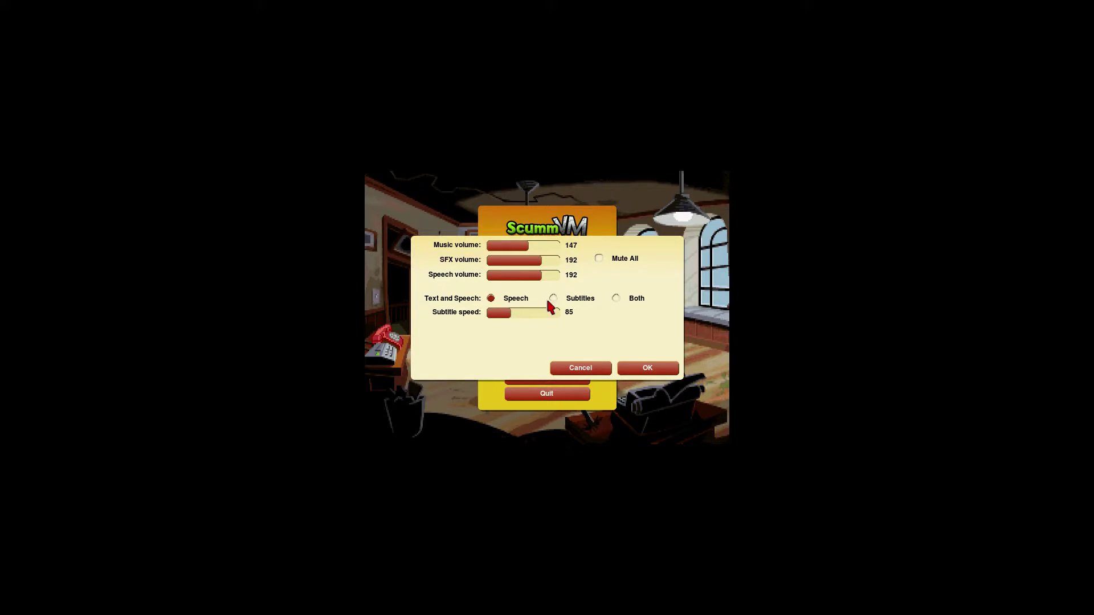
{"action": "left_click", "coordinate": [616, 299]}
{"action": "left_click", "coordinate": [630, 365]}
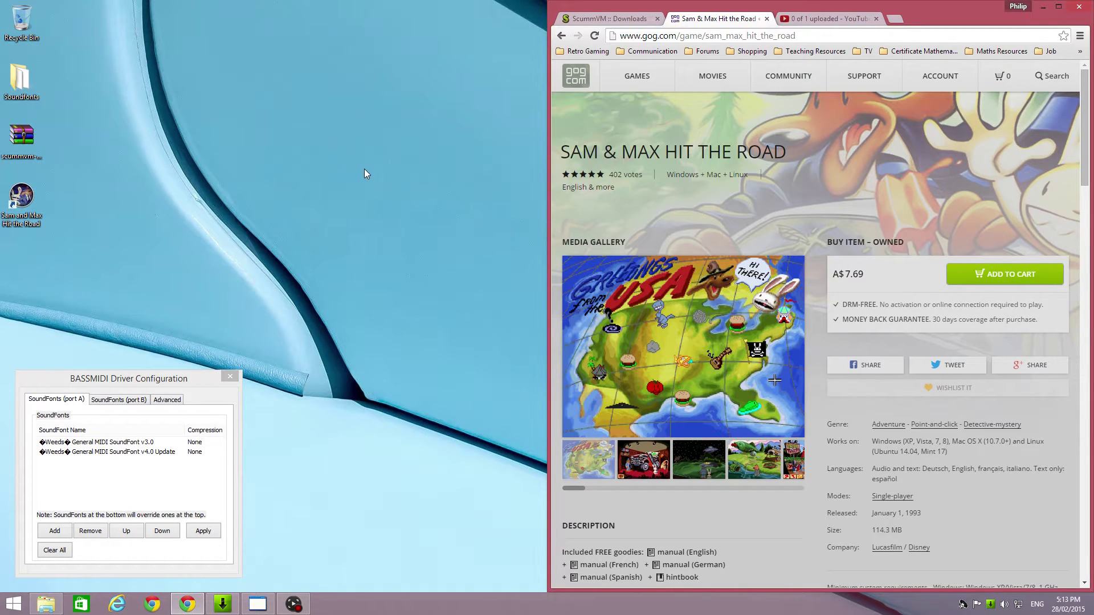
Examine the 1.7.0 release binaries on the ScummVM downloads page and locate the matching Windows zip archive on the desktop.
{"action": "key", "text": "ctrl+shift+Tab"}
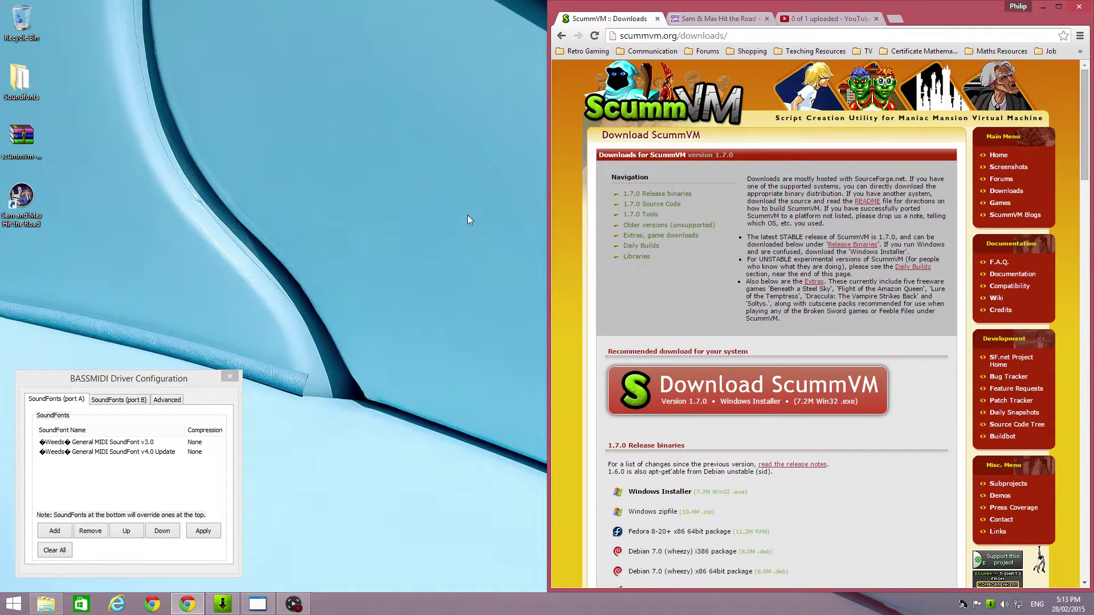
{"action": "scroll", "coordinate": [566, 249], "scroll_direction": "down", "scroll_amount": 2}
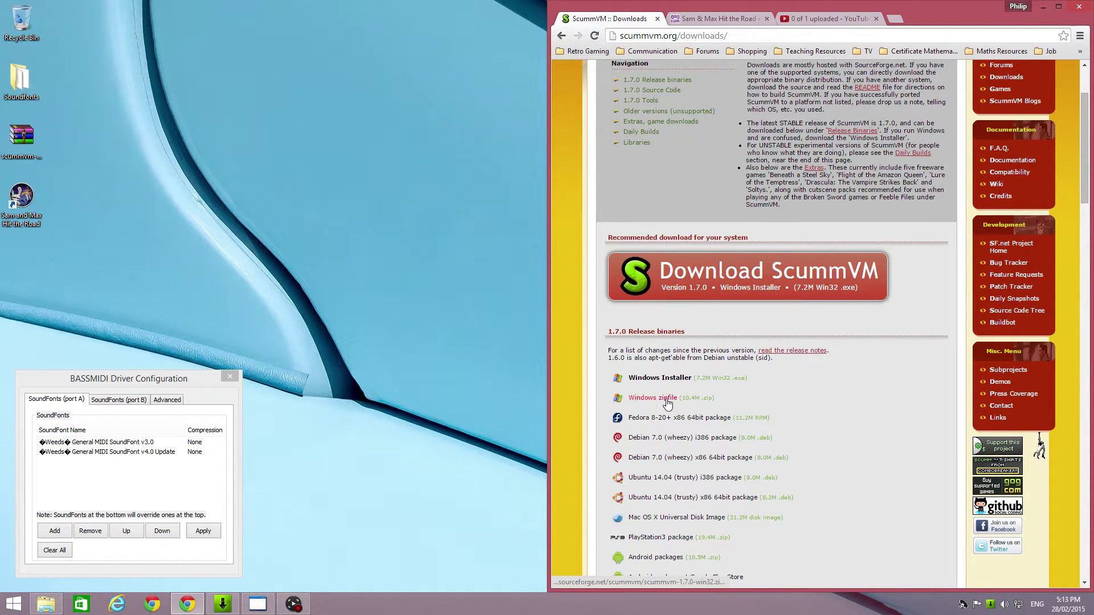
{"action": "scroll", "coordinate": [672, 228], "scroll_direction": "up", "scroll_amount": 2}
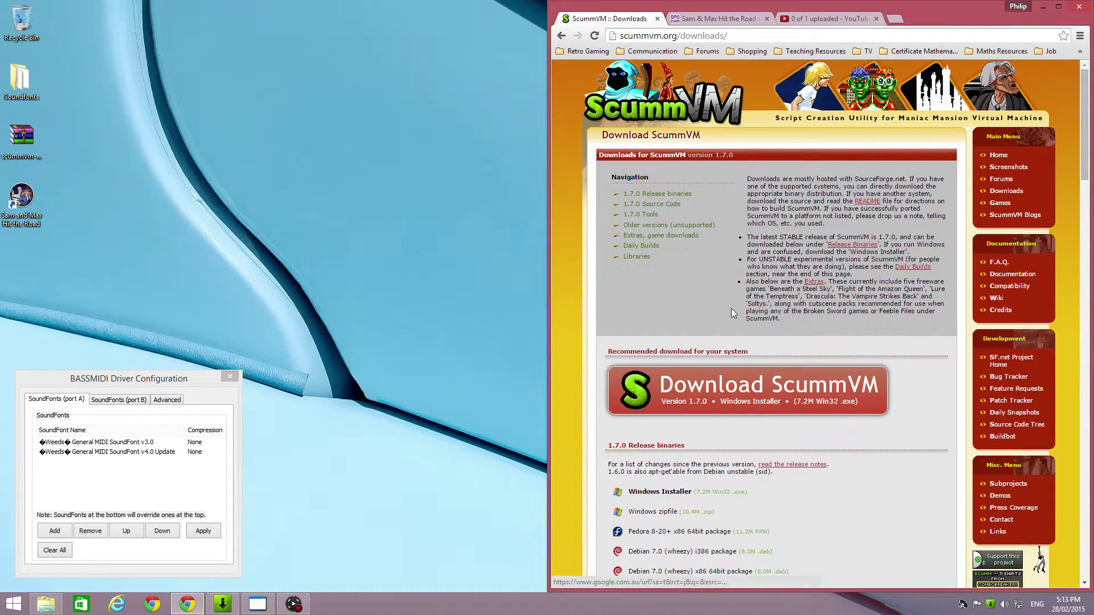
{"action": "scroll", "coordinate": [567, 402], "scroll_direction": "down", "scroll_amount": 3}
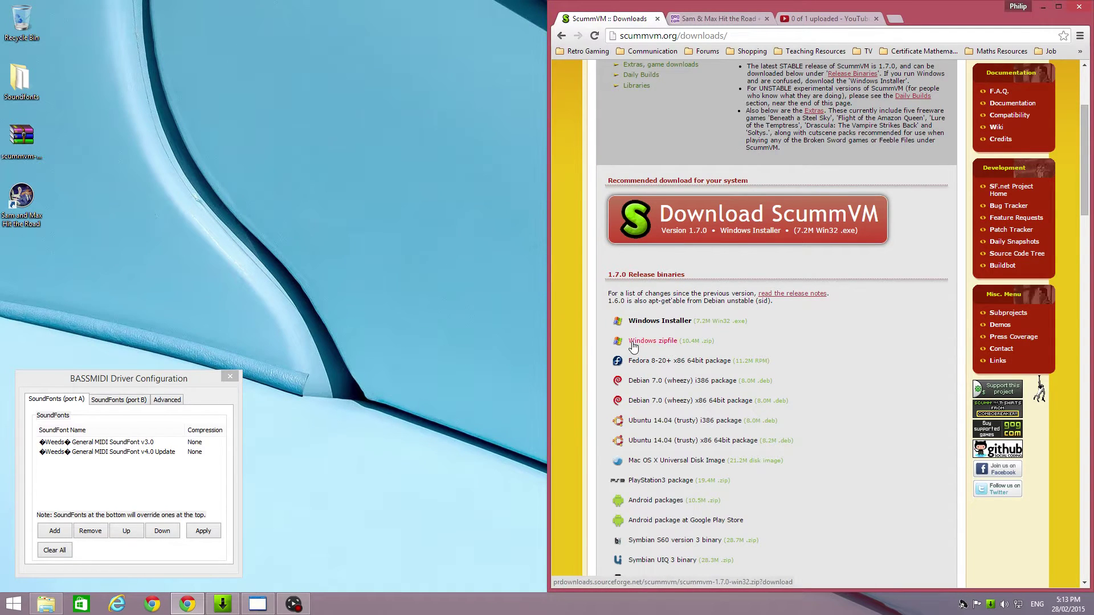
{"action": "left_click", "coordinate": [18, 135]}
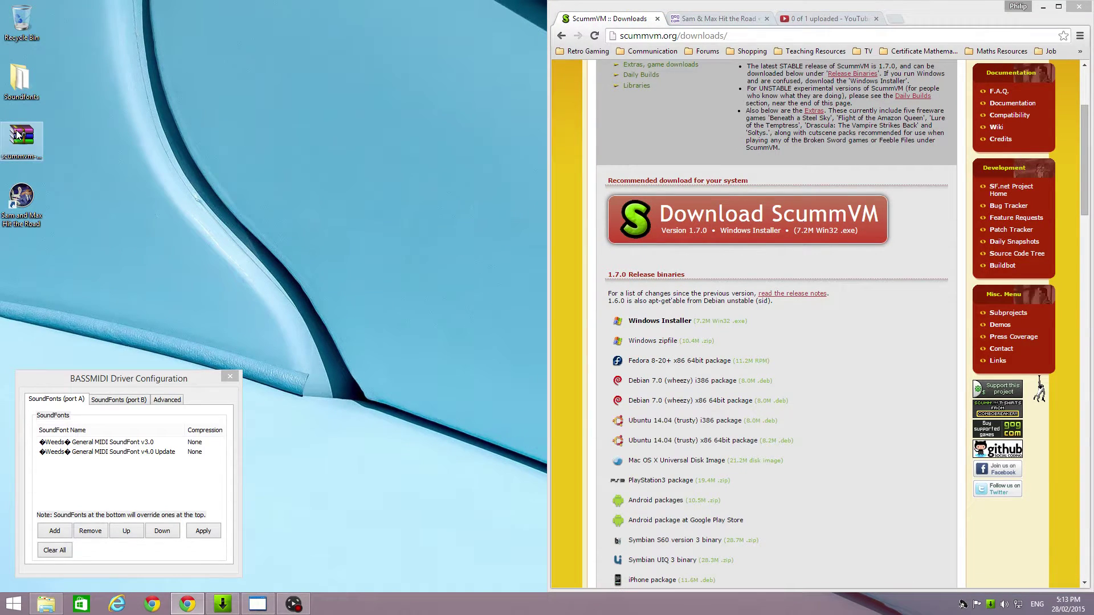
Open the ScummVM folder inside Sam and Max Hit the Road in the GOG Games directory in File Explorer.
{"action": "left_click", "coordinate": [46, 604]}
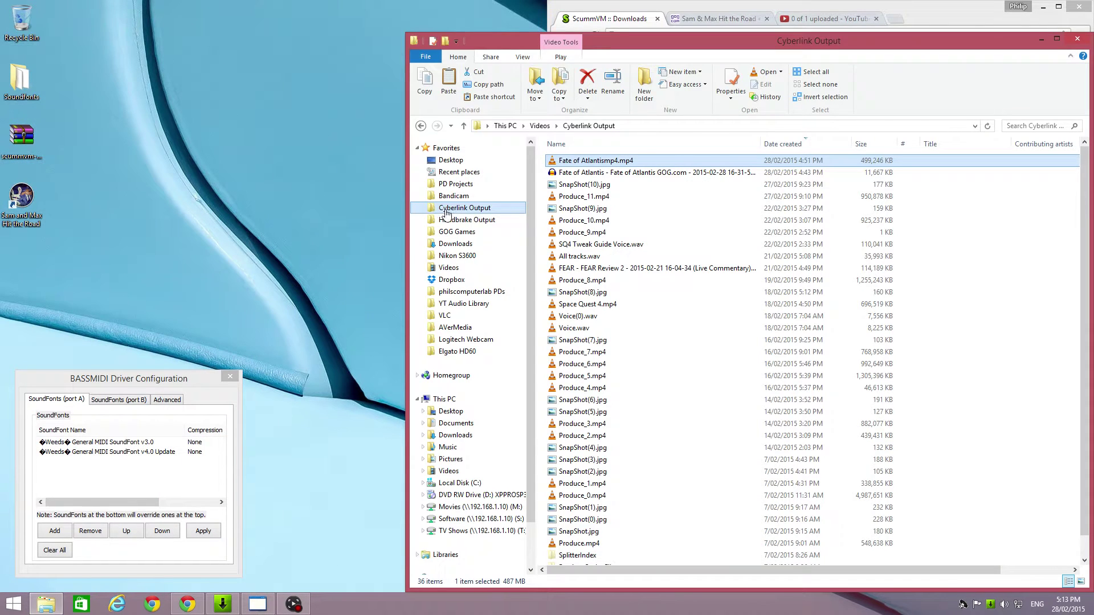
{"action": "left_click", "coordinate": [461, 232]}
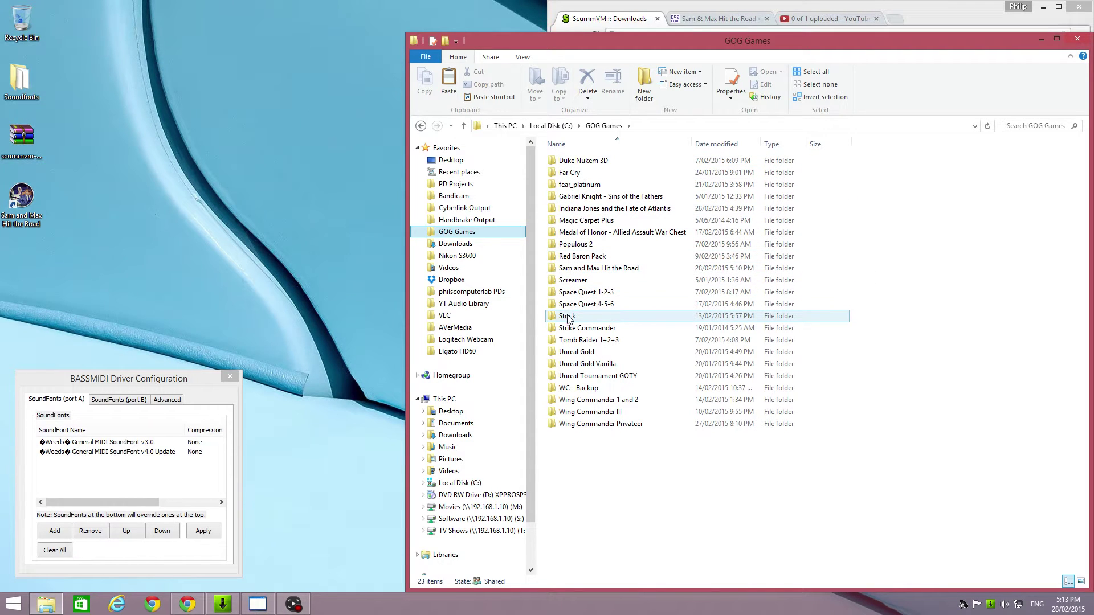
{"action": "double_click", "coordinate": [578, 270]}
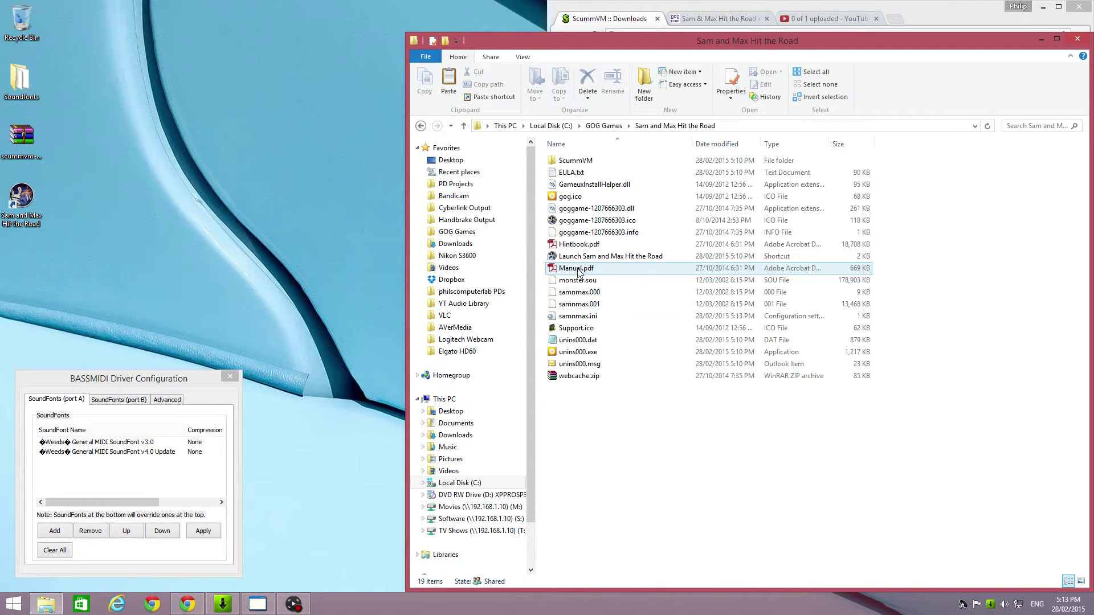
{"action": "double_click", "coordinate": [574, 160]}
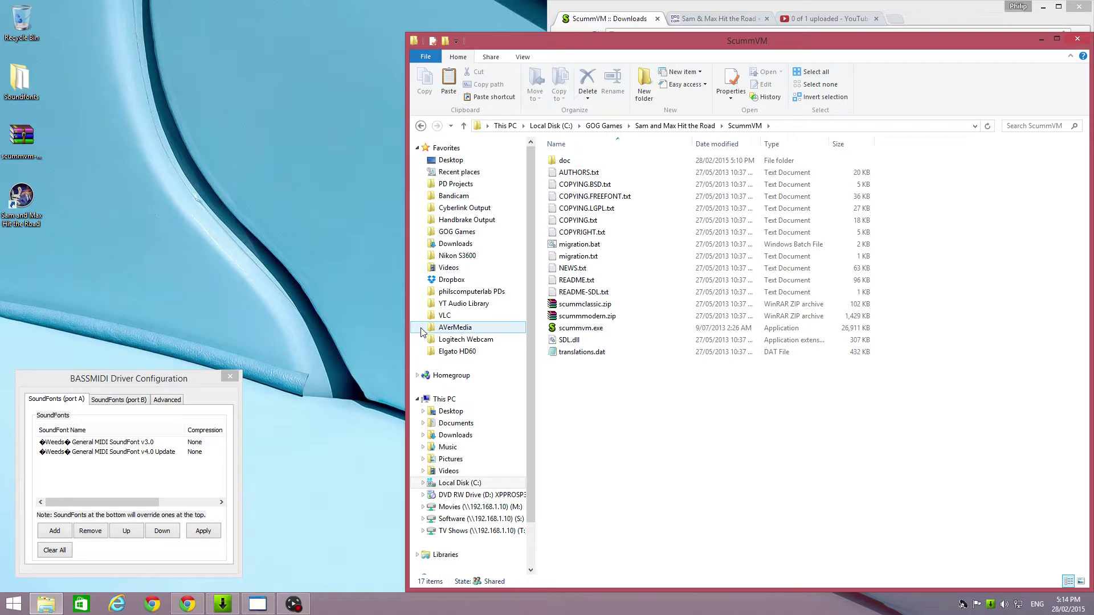
Copy the scummvm-1.7.0-win32.zip archive from the desktop into the game's ScummVM folder.
{"action": "right_click", "coordinate": [26, 140]}
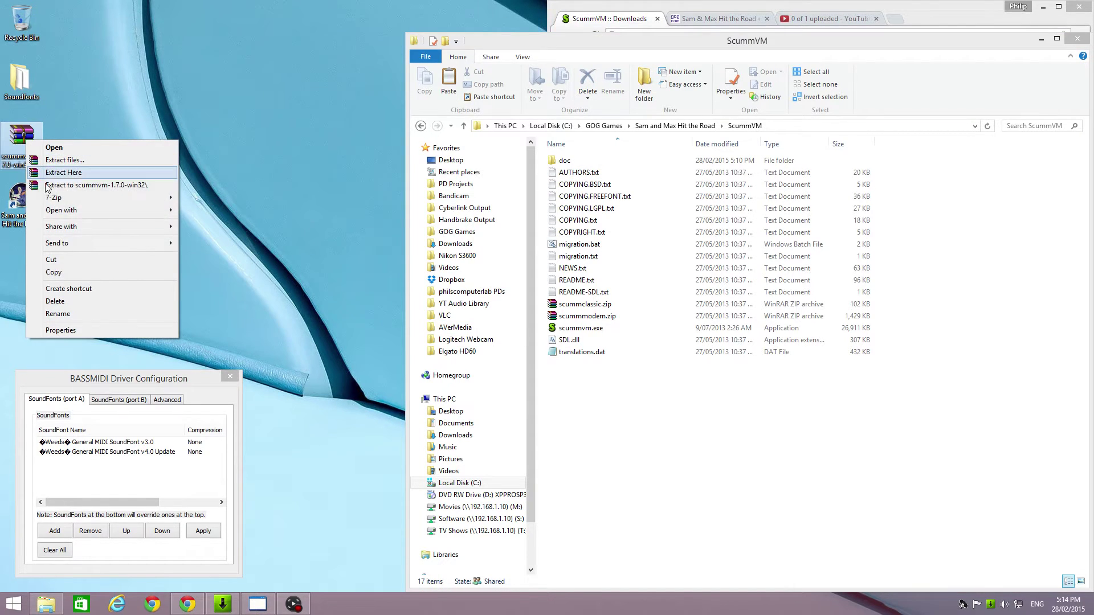
{"action": "left_click", "coordinate": [55, 272]}
{"action": "left_click", "coordinate": [574, 419]}
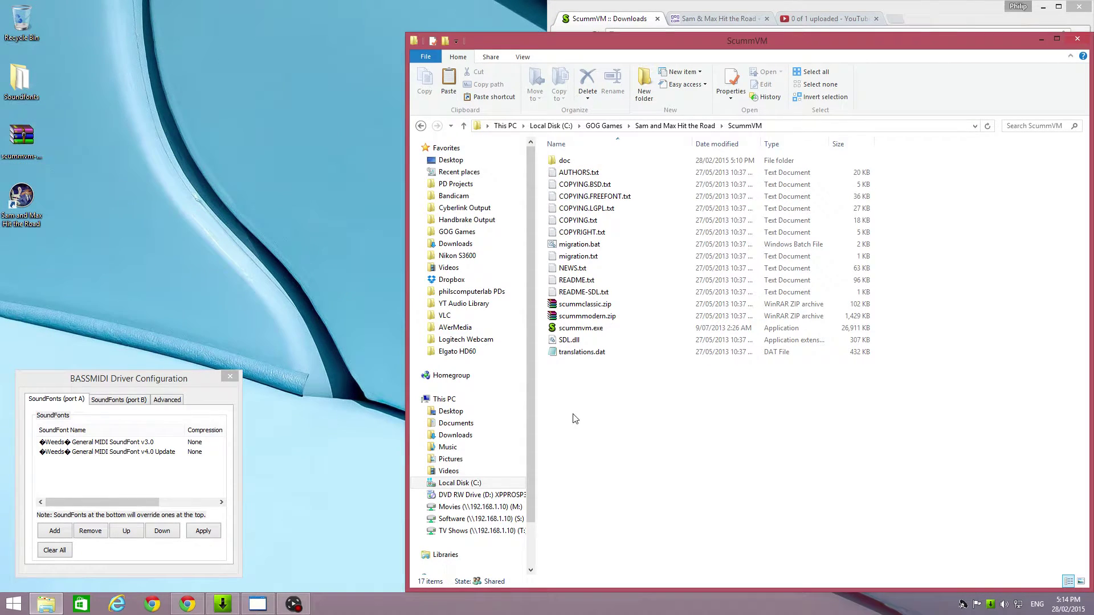
{"action": "right_click", "coordinate": [579, 403]}
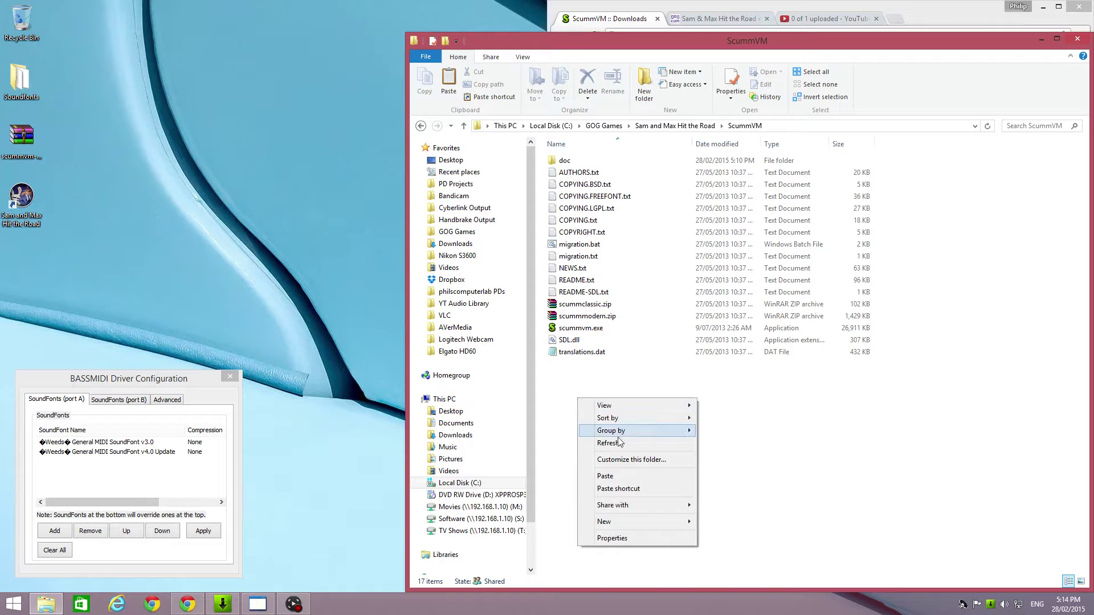
{"action": "left_click", "coordinate": [614, 476]}
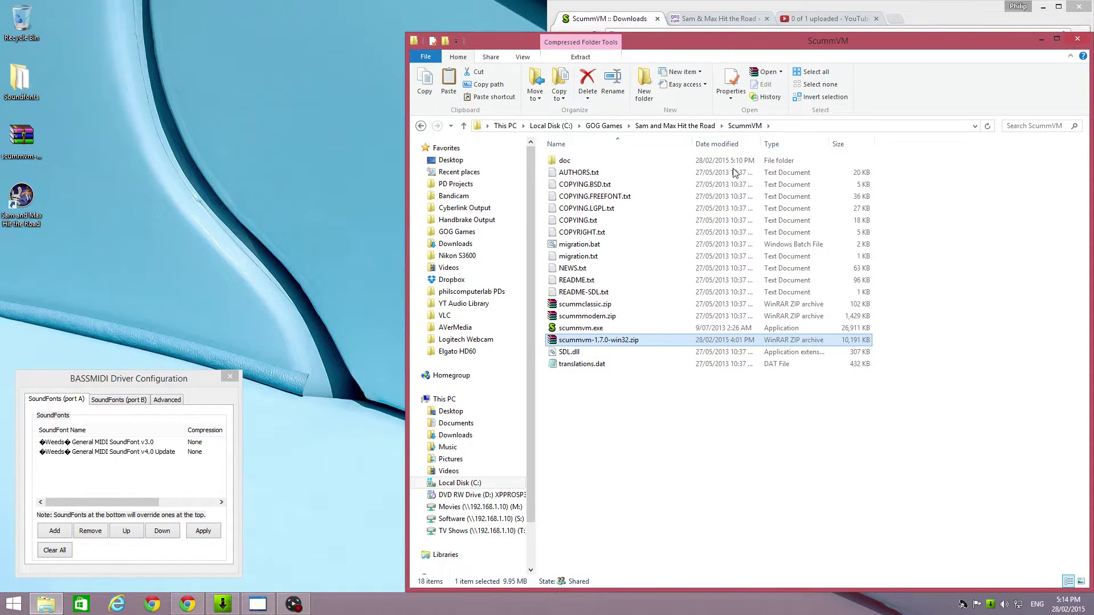
Extract scummvm-1.7.0-win32.zip directly into the ScummVM folder, replacing all existing files, and close the folder window.
{"action": "right_click", "coordinate": [580, 340]}
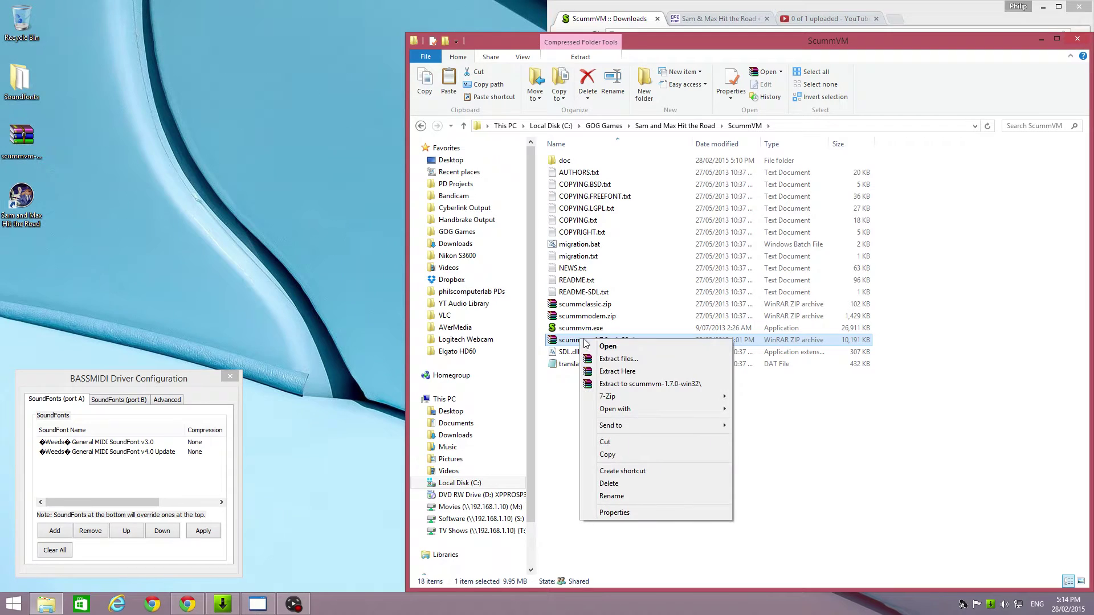
{"action": "left_click", "coordinate": [618, 371]}
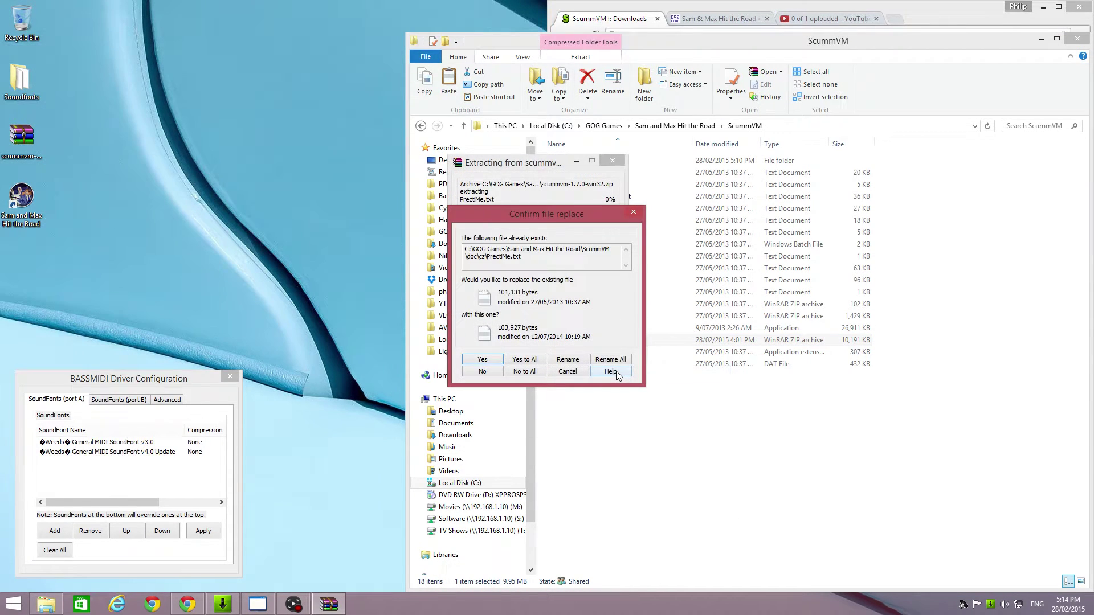
{"action": "left_click", "coordinate": [519, 362]}
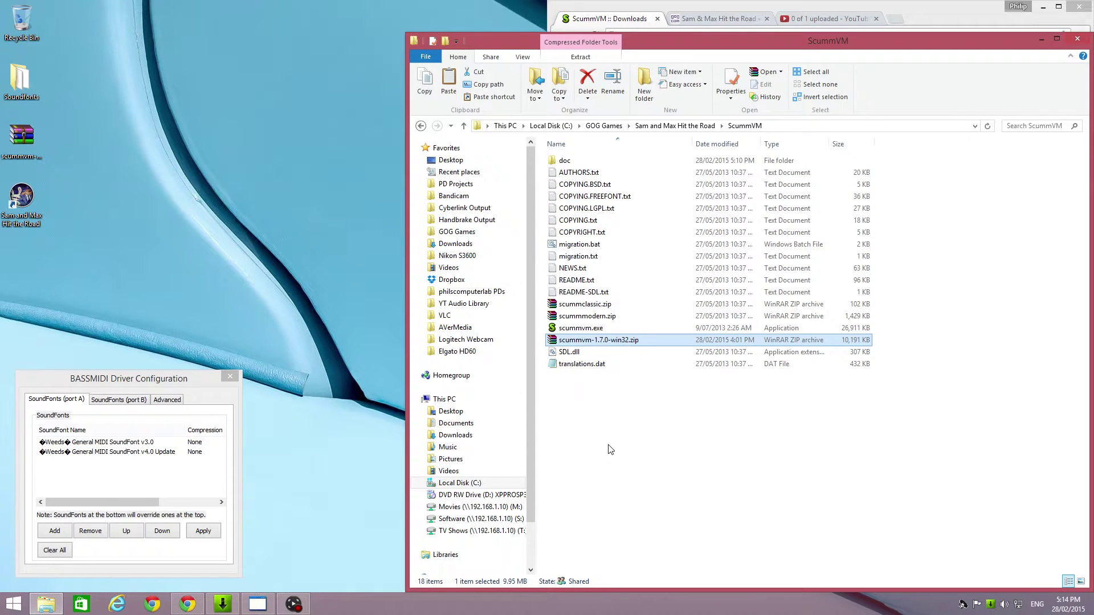
{"action": "left_click", "coordinate": [1078, 39]}
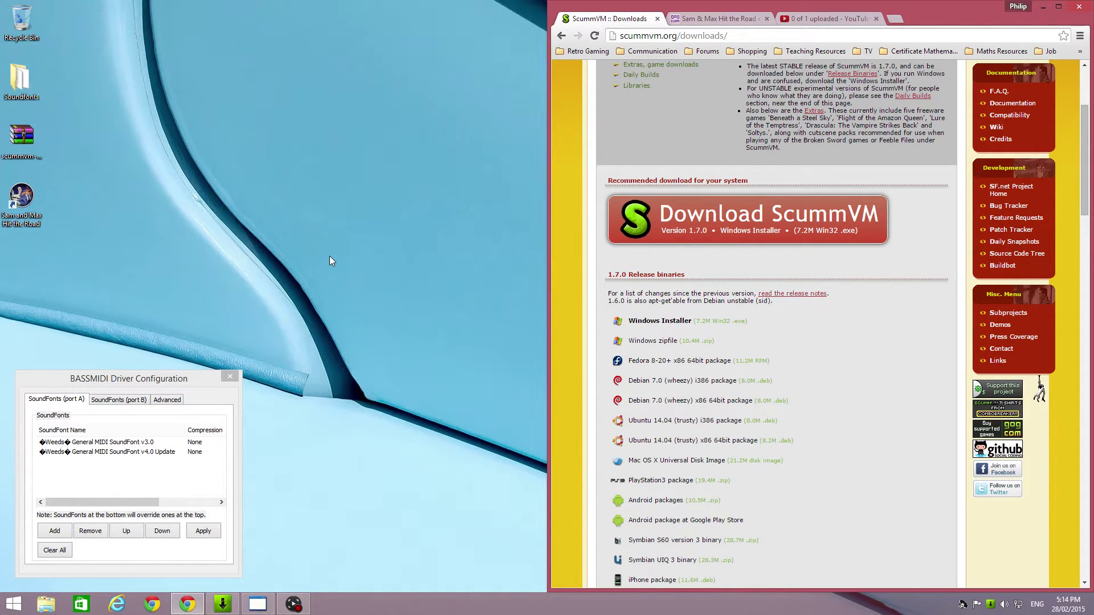
Go to philscomputerlab.com in a new browser tab and open its General MIDI and Soundfonts page.
{"action": "left_click", "coordinate": [80, 381]}
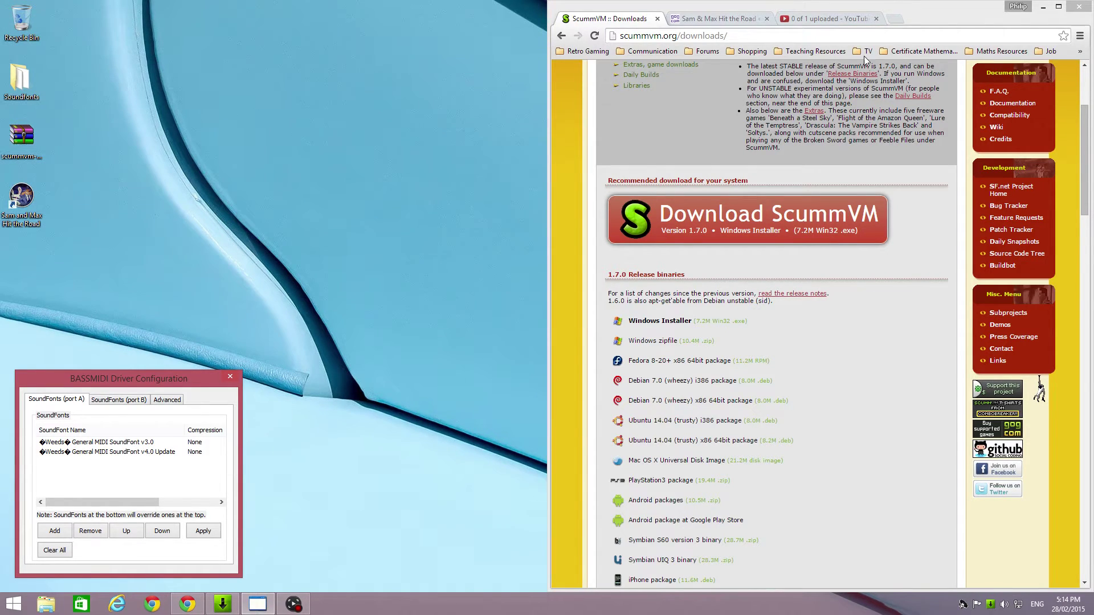
{"action": "left_click", "coordinate": [897, 22]}
{"action": "type", "text": "philscomputerlab.com"}
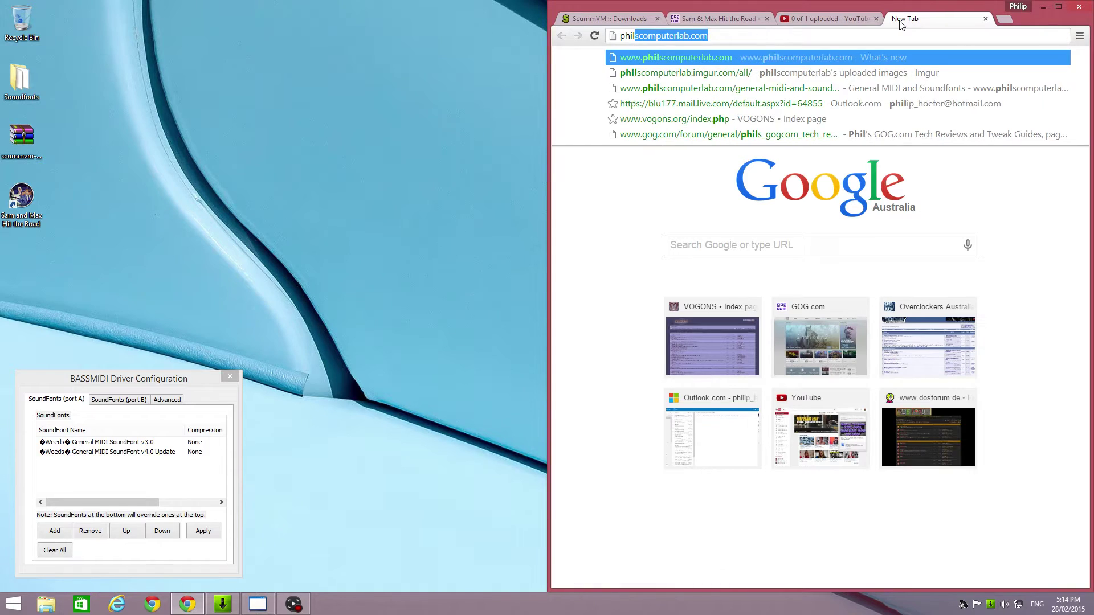
{"action": "key", "text": "Return"}
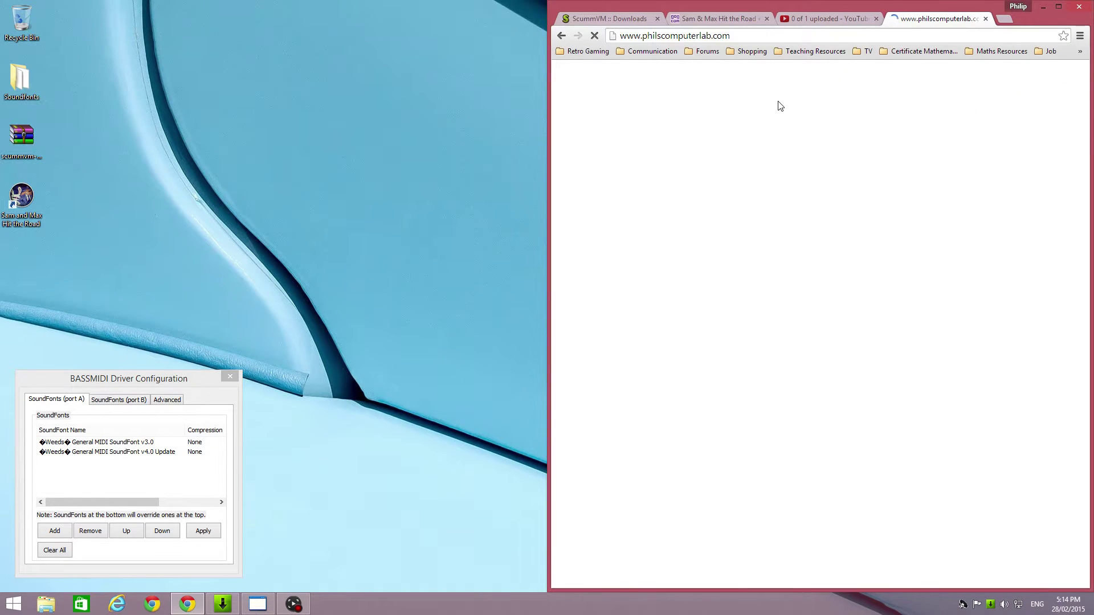
{"action": "mouse_move", "coordinate": [965, 139]}
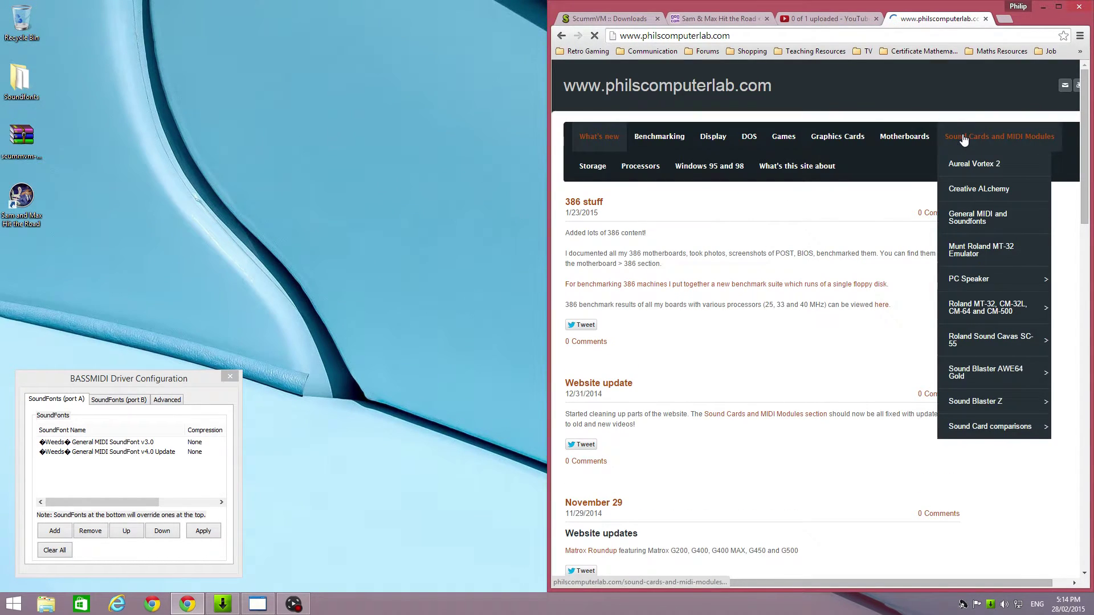
{"action": "left_click", "coordinate": [966, 221]}
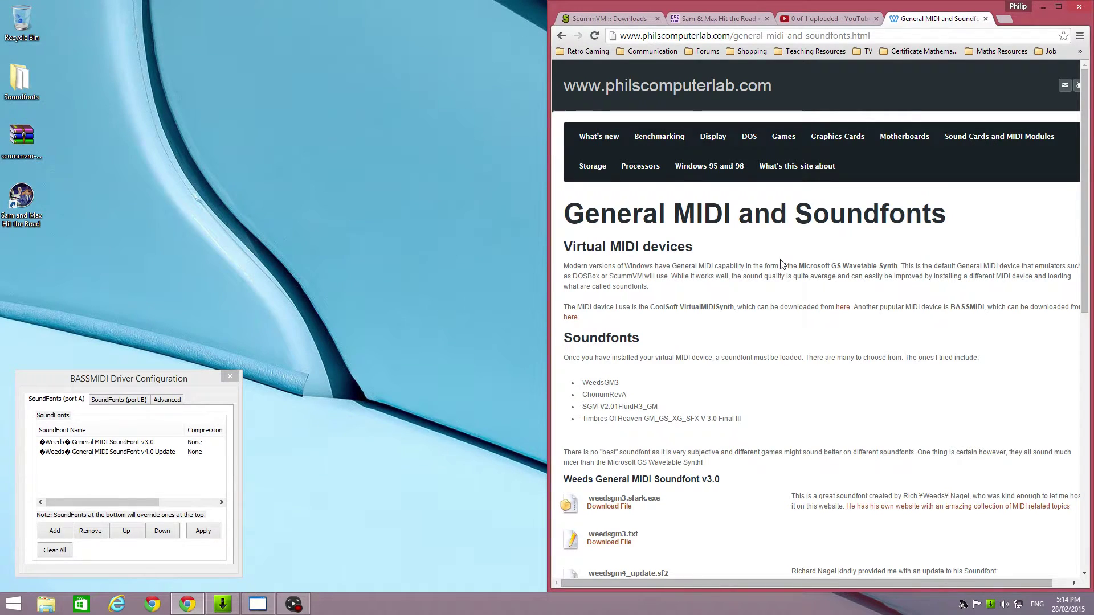
Review the soundfont downloads on the page, and minimize the browser after returning to the ScummVM downloads page.
{"action": "scroll", "coordinate": [782, 264], "scroll_direction": "down", "scroll_amount": 5}
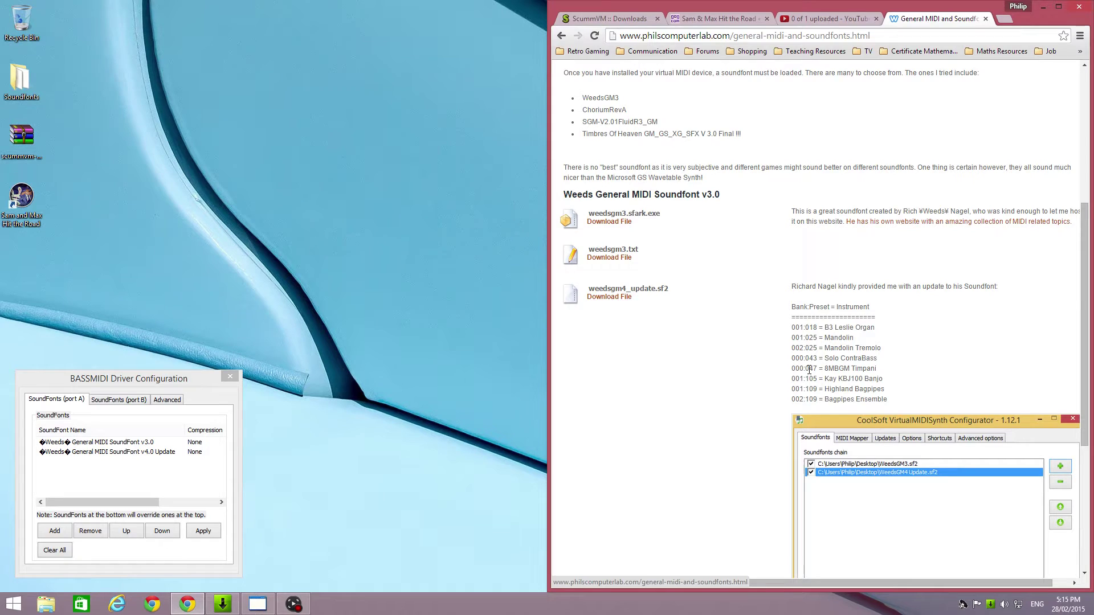
{"action": "scroll", "coordinate": [678, 377], "scroll_direction": "down", "scroll_amount": 1}
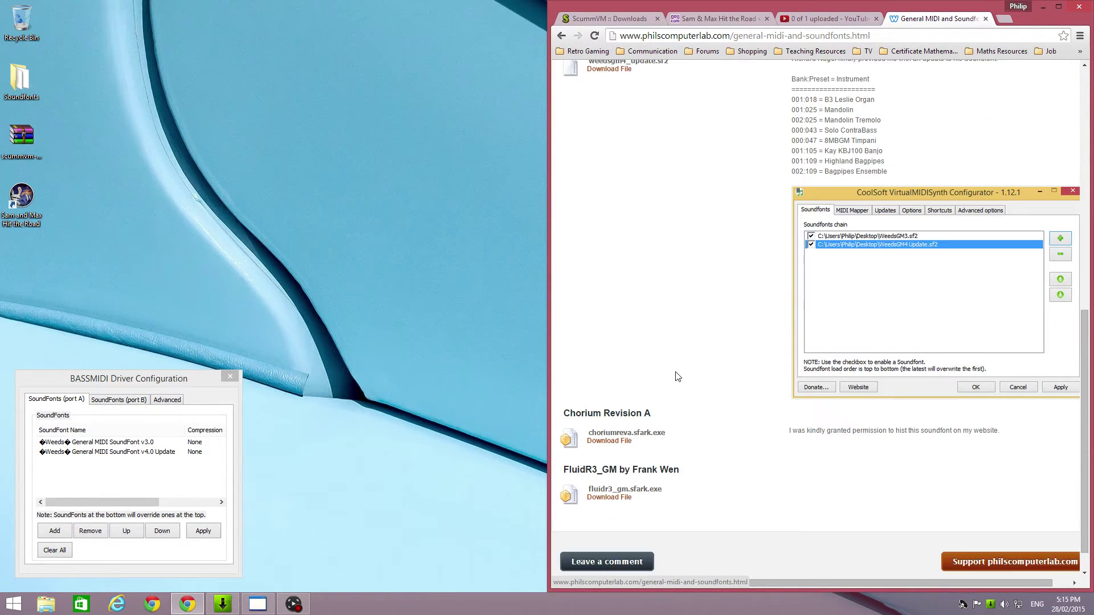
{"action": "scroll", "coordinate": [678, 376], "scroll_direction": "down", "scroll_amount": 1}
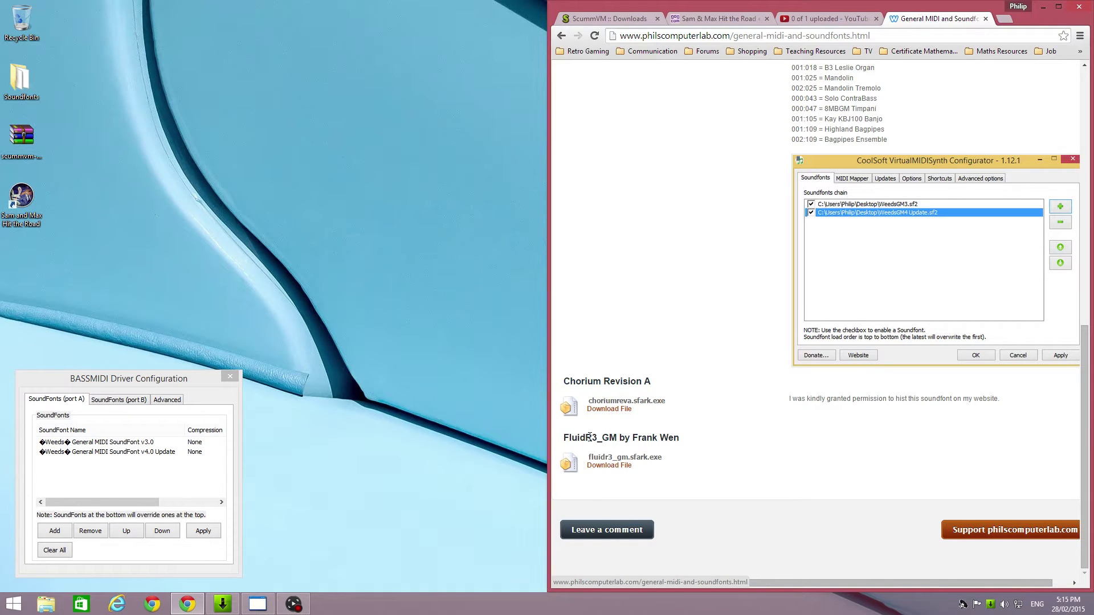
{"action": "scroll", "coordinate": [675, 318], "scroll_direction": "up", "scroll_amount": 5}
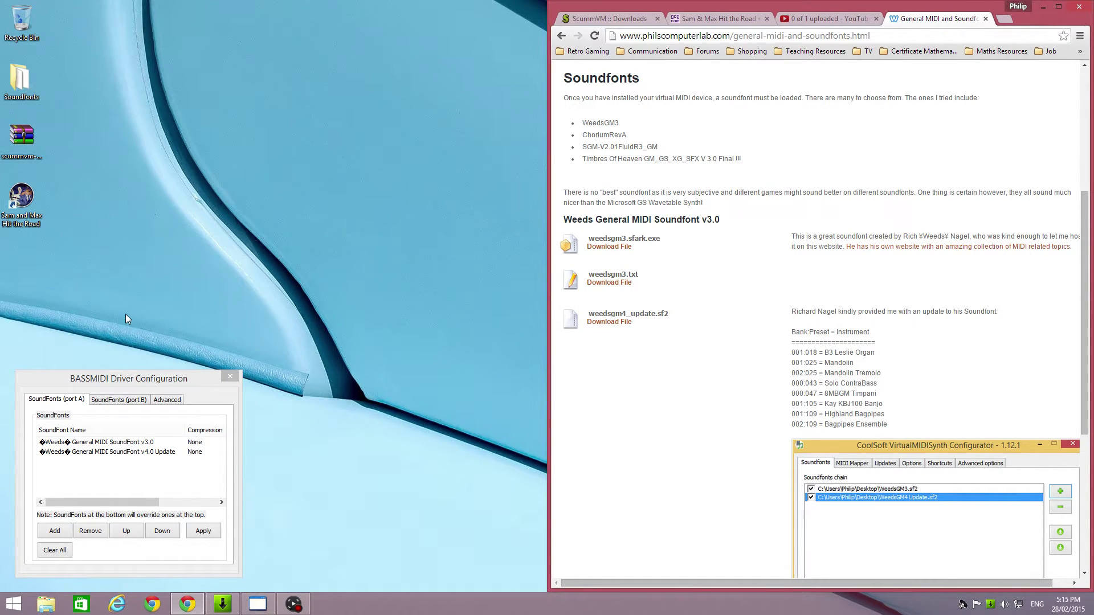
{"action": "left_click", "coordinate": [597, 18]}
{"action": "left_click", "coordinate": [1043, 7]}
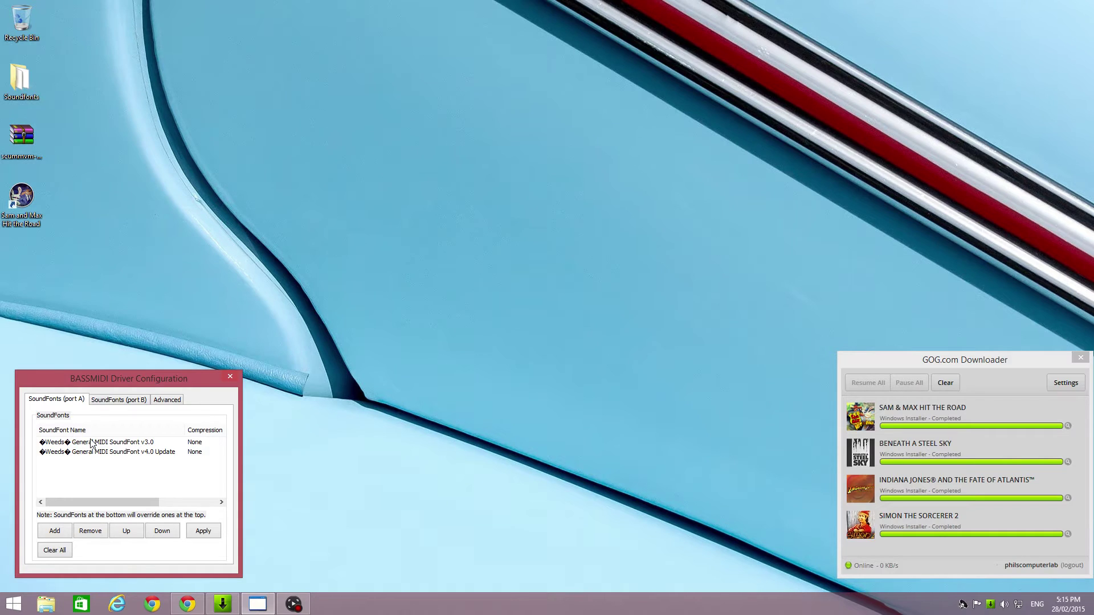
Move the BASSMIDI Driver Configuration window above the GOG.com Downloader and apply the port A SoundFonts.
{"action": "left_click_drag", "start_coordinate": [70, 380], "coordinate": [894, 62]}
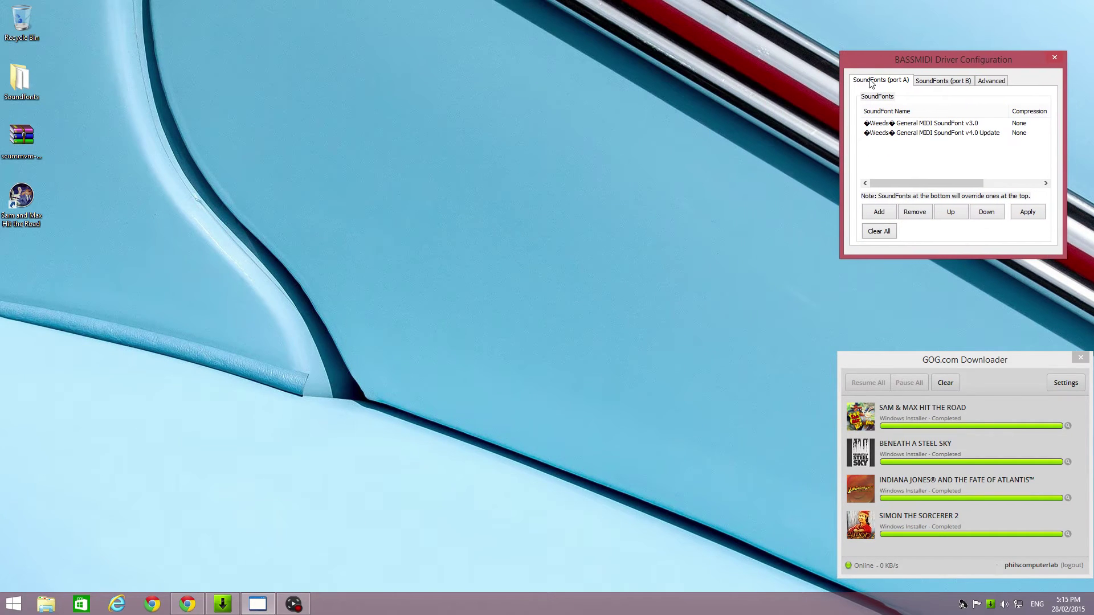
{"action": "left_click", "coordinate": [1042, 211]}
{"action": "left_click", "coordinate": [577, 342]}
Open the Sam & Max Hit the Road game settings and override the graphics with OpenGL (No filtering), aspect ratio correction and fullscreen mode.
{"action": "left_click", "coordinate": [22, 198]}
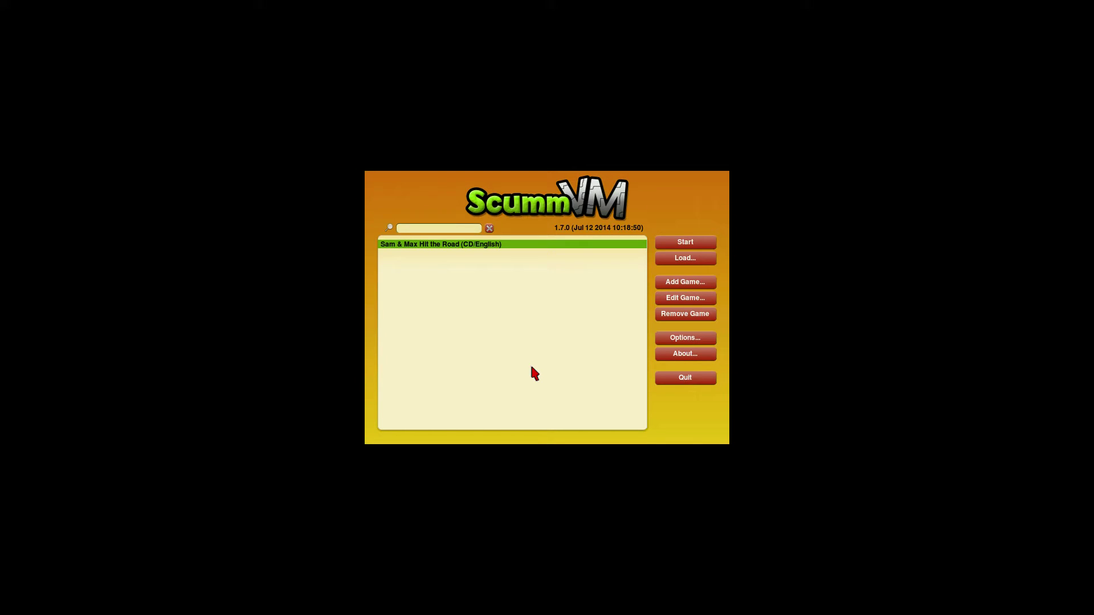
{"action": "left_click", "coordinate": [670, 301]}
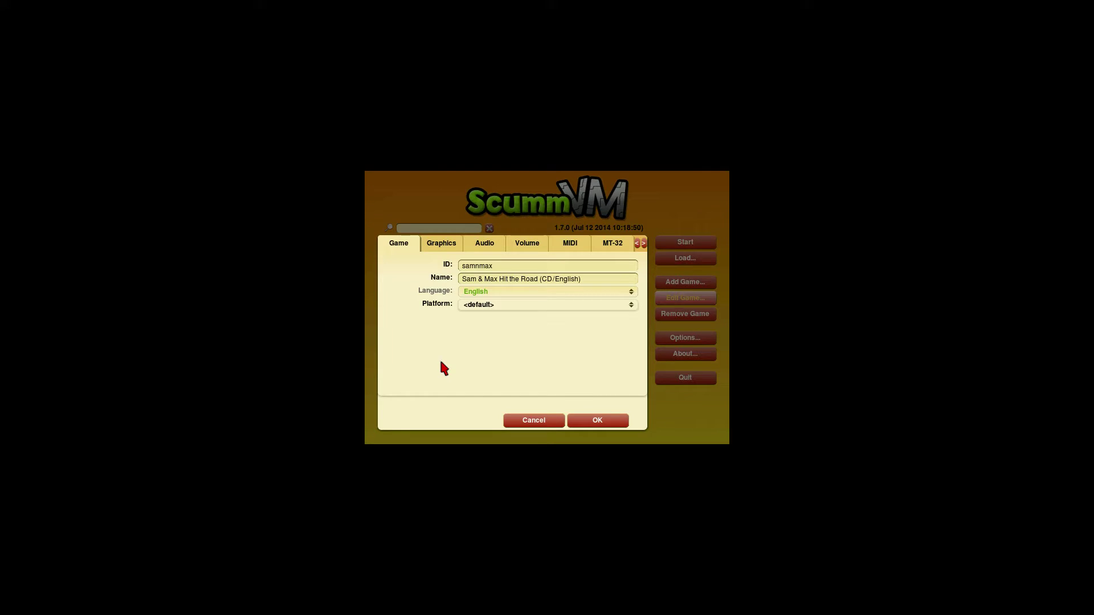
{"action": "left_click", "coordinate": [444, 250]}
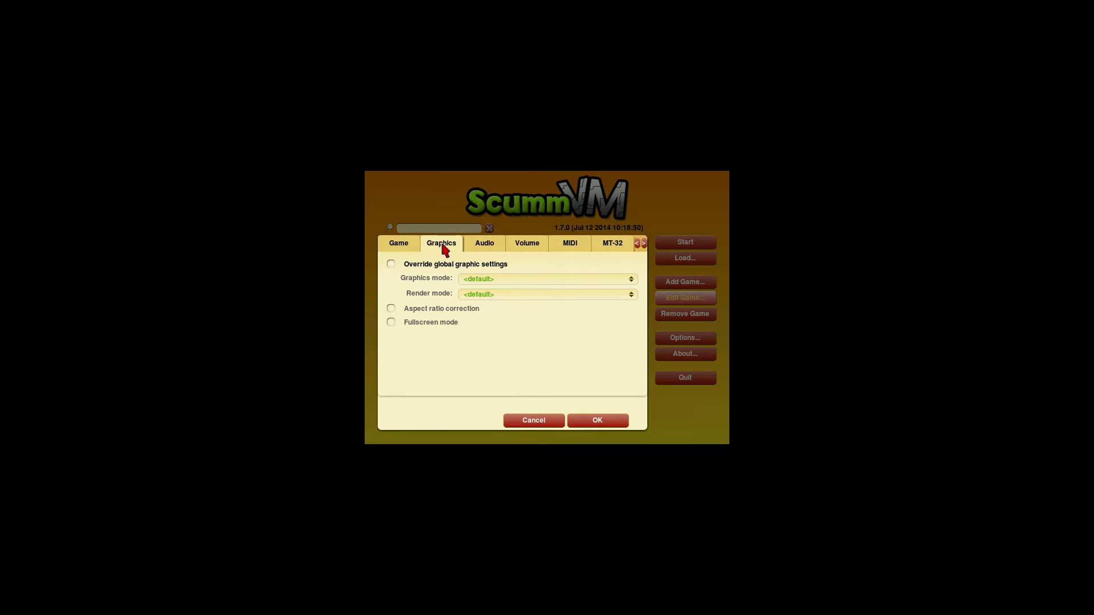
{"action": "left_click", "coordinate": [391, 264]}
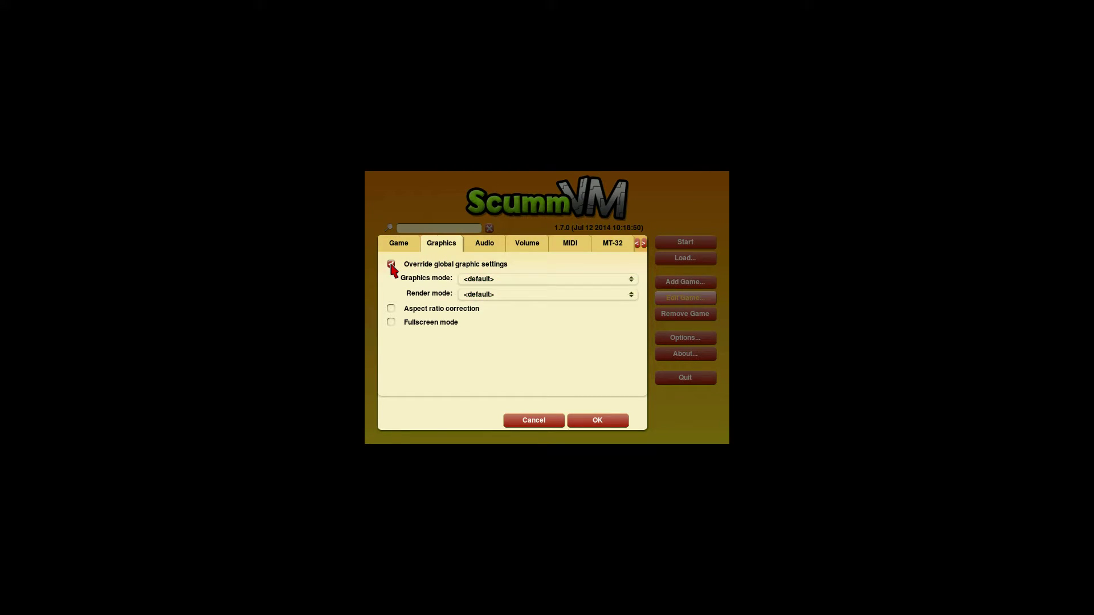
{"action": "left_click", "coordinate": [477, 279]}
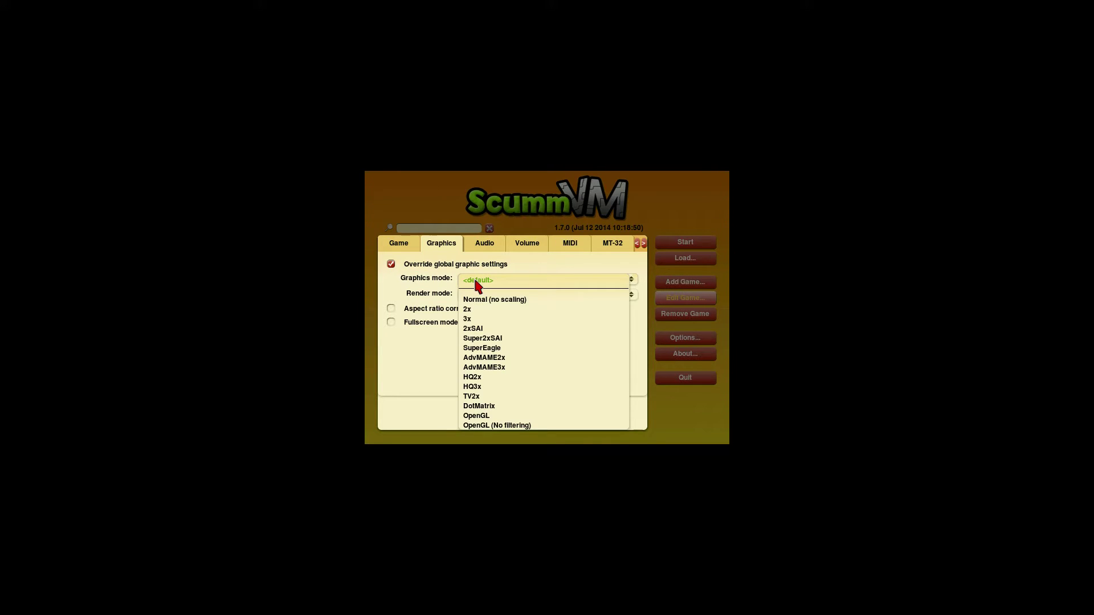
{"action": "left_click", "coordinate": [497, 426]}
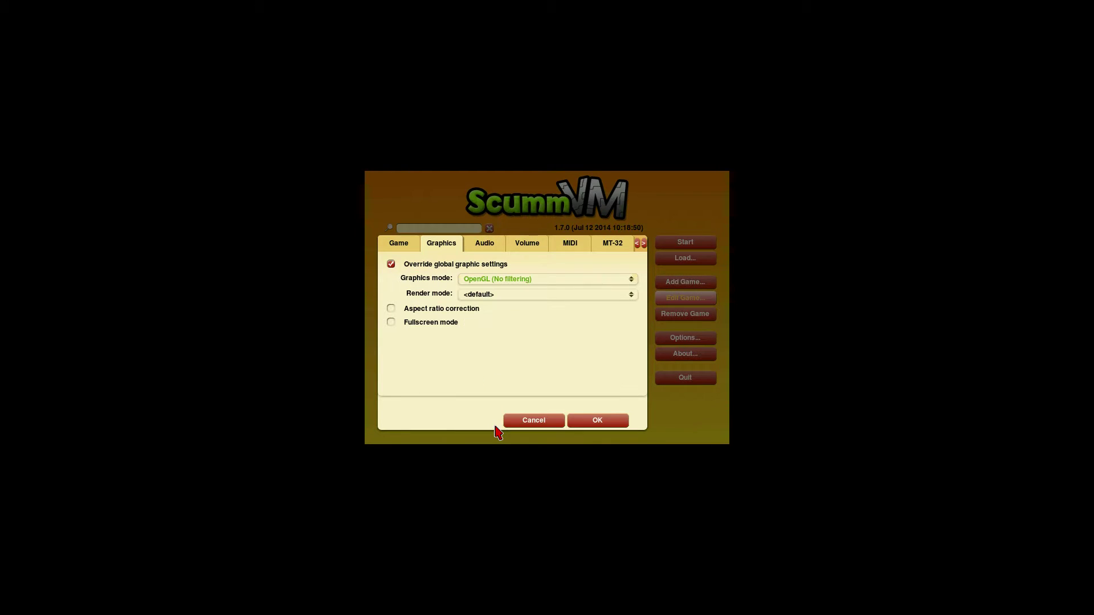
{"action": "left_click", "coordinate": [391, 309]}
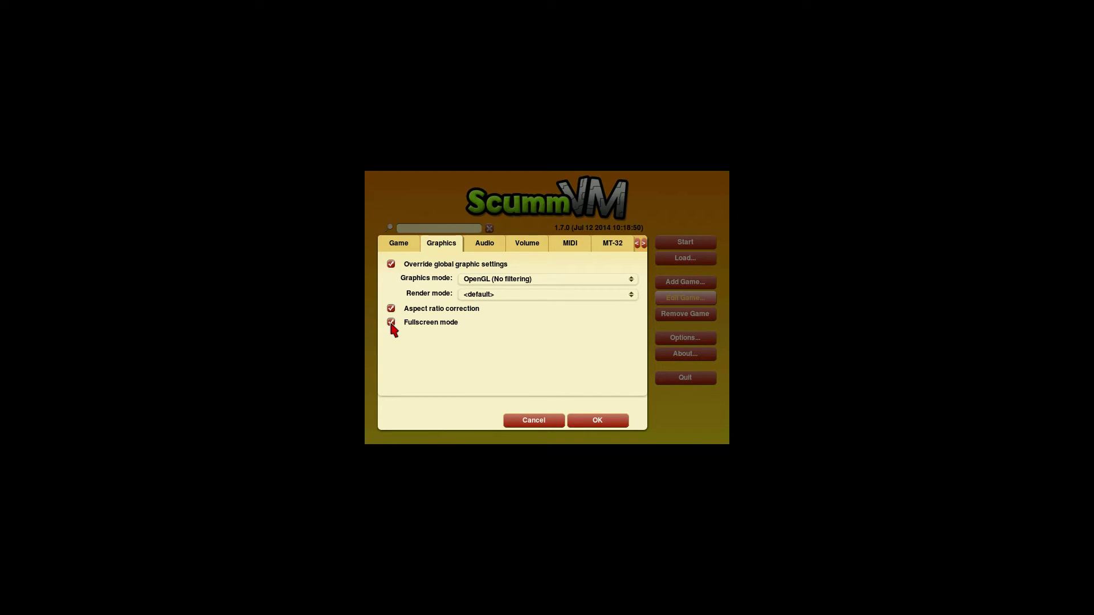
Set the game's music device to BASSMIDI Driver (port A), the output rate to 48 kHz and Text and Speech to Both.
{"action": "left_click", "coordinate": [485, 245]}
{"action": "left_click", "coordinate": [478, 280]}
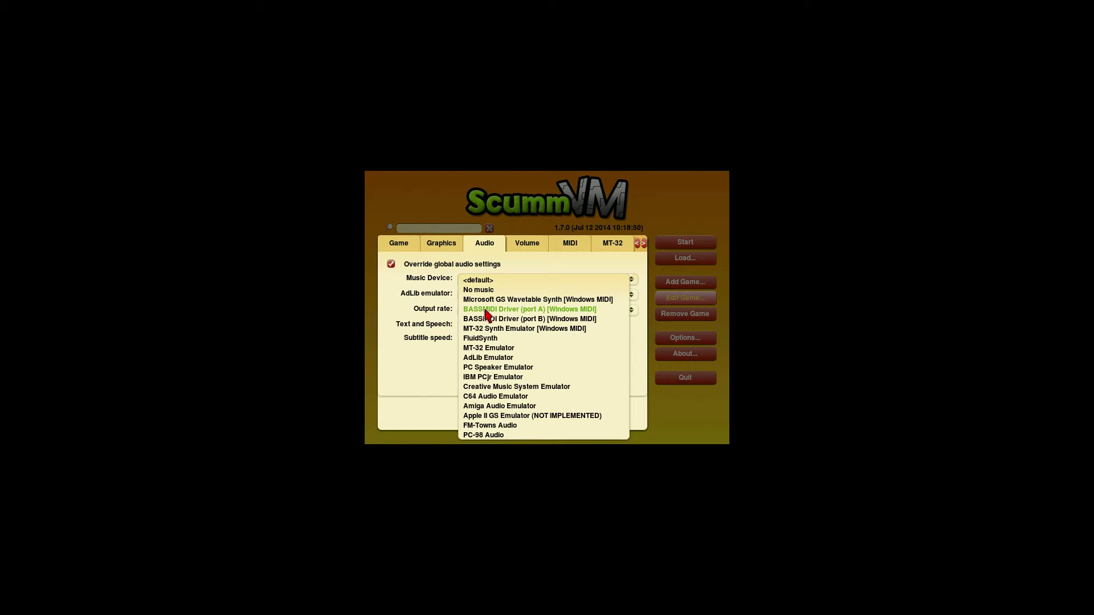
{"action": "left_click", "coordinate": [530, 311]}
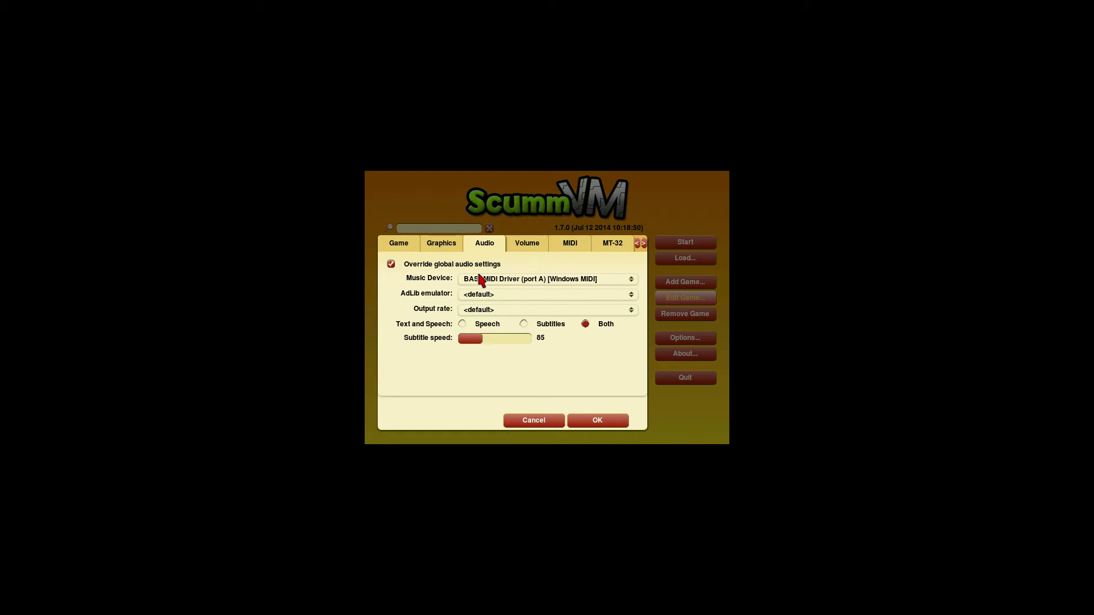
{"action": "left_click", "coordinate": [481, 311]}
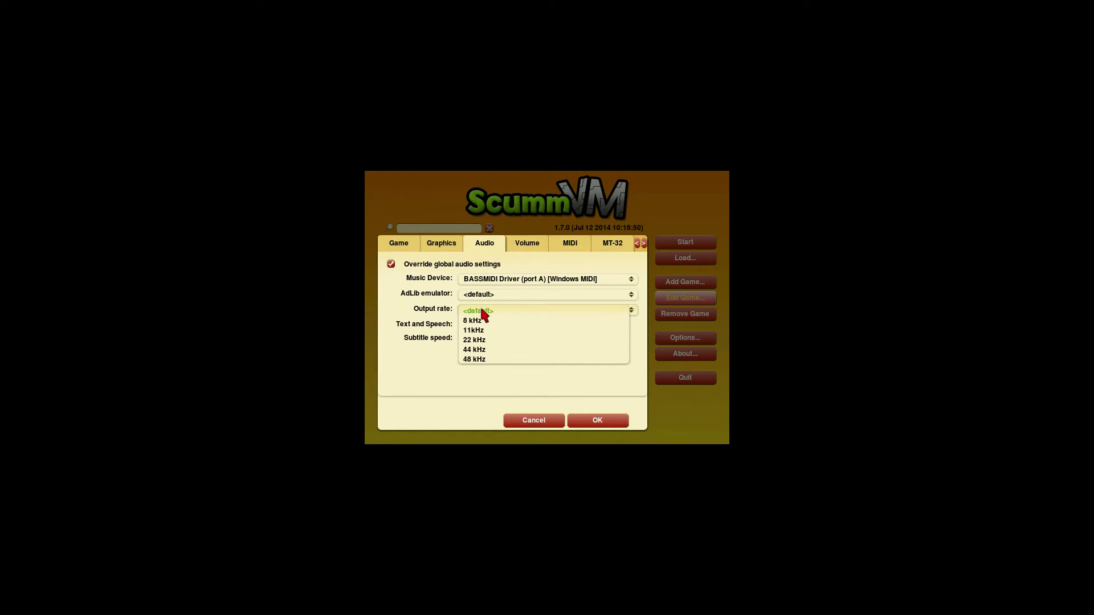
{"action": "left_click", "coordinate": [472, 358]}
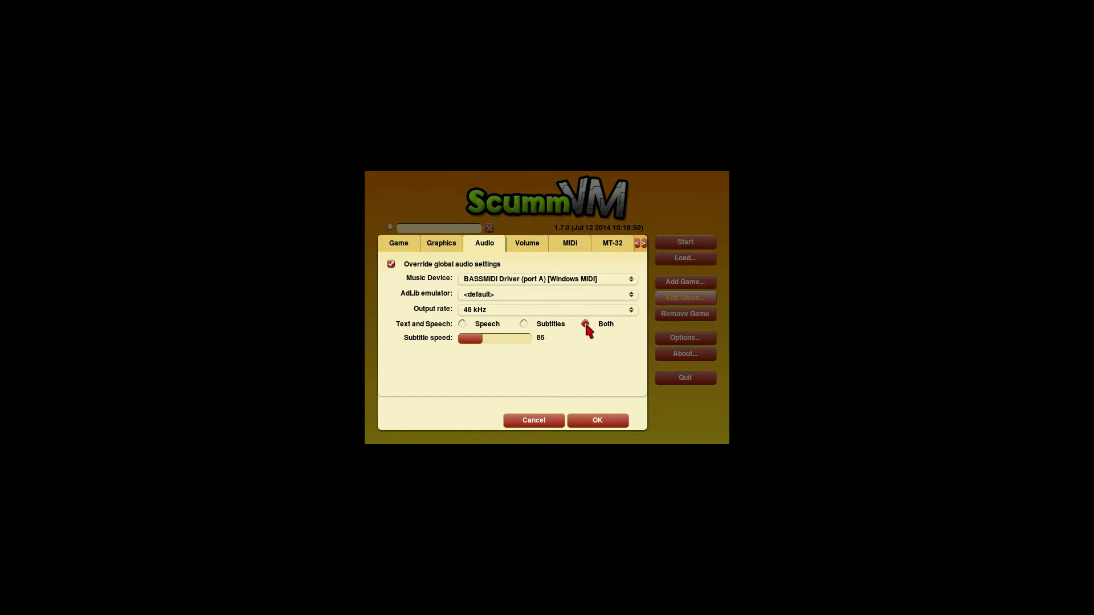
{"action": "left_click", "coordinate": [463, 326]}
{"action": "left_click", "coordinate": [522, 323]}
{"action": "left_click", "coordinate": [584, 323]}
Set the game's music volume to 256 and save the game settings after reviewing the MIDI and MT-32 options.
{"action": "left_click", "coordinate": [531, 246]}
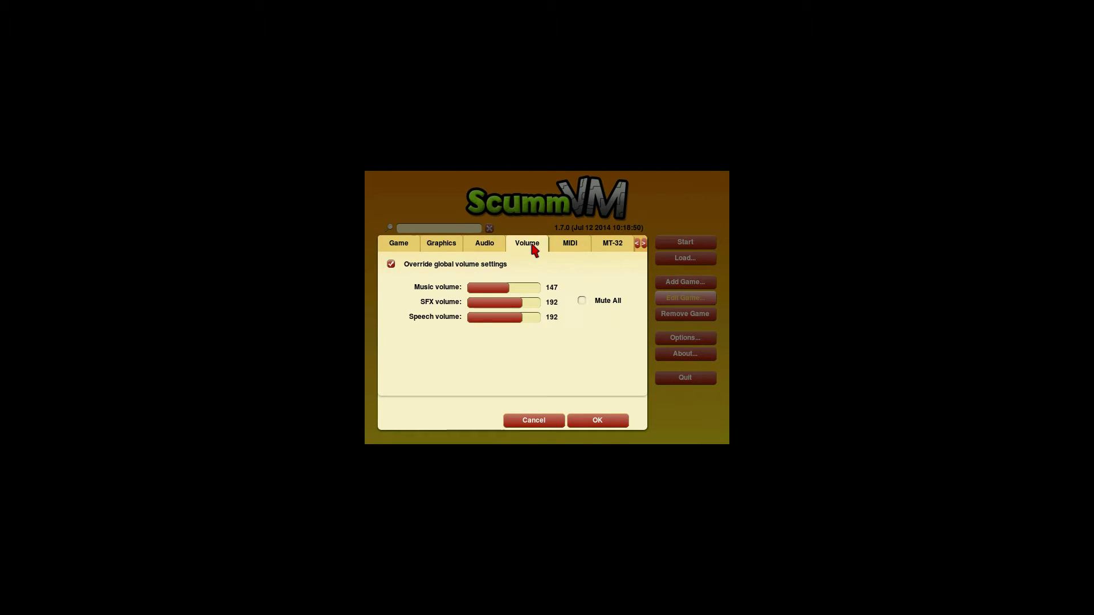
{"action": "left_click_drag", "start_coordinate": [504, 289], "coordinate": [550, 297]}
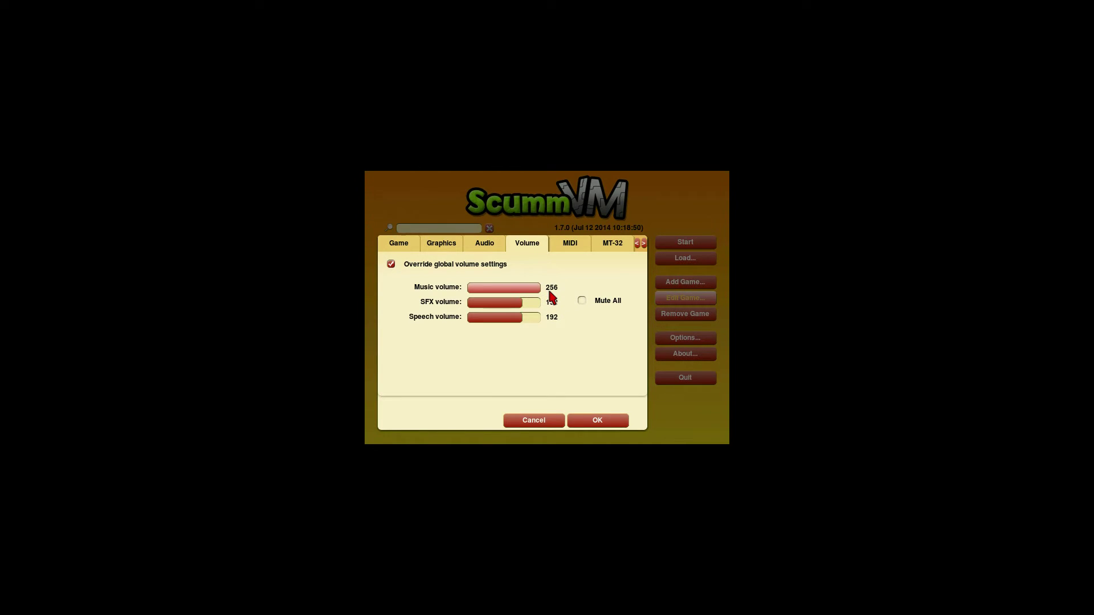
{"action": "left_click", "coordinate": [571, 244]}
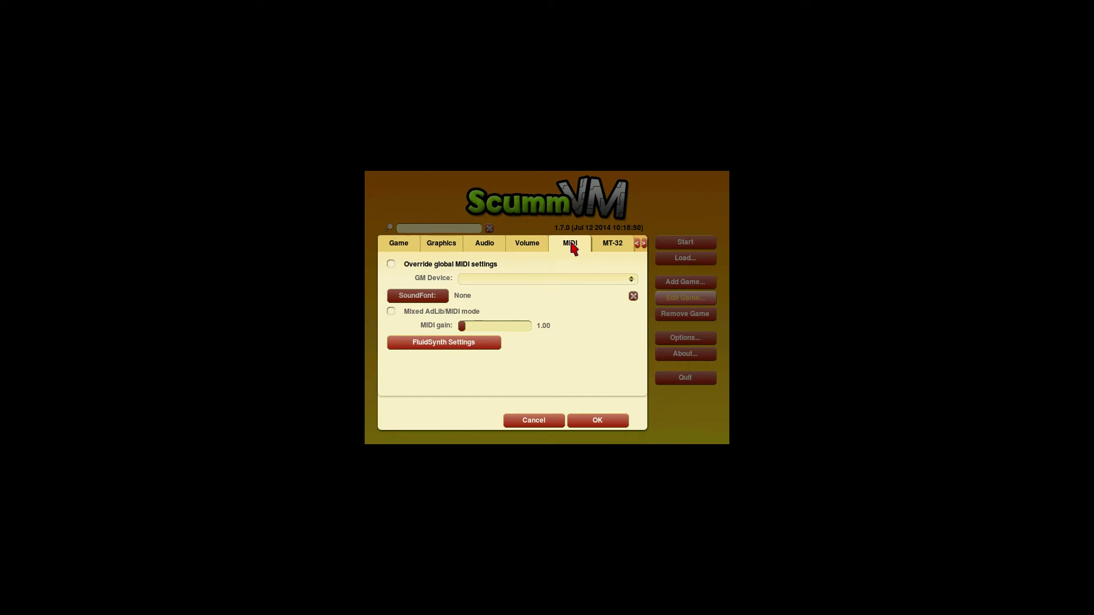
{"action": "left_click", "coordinate": [600, 246]}
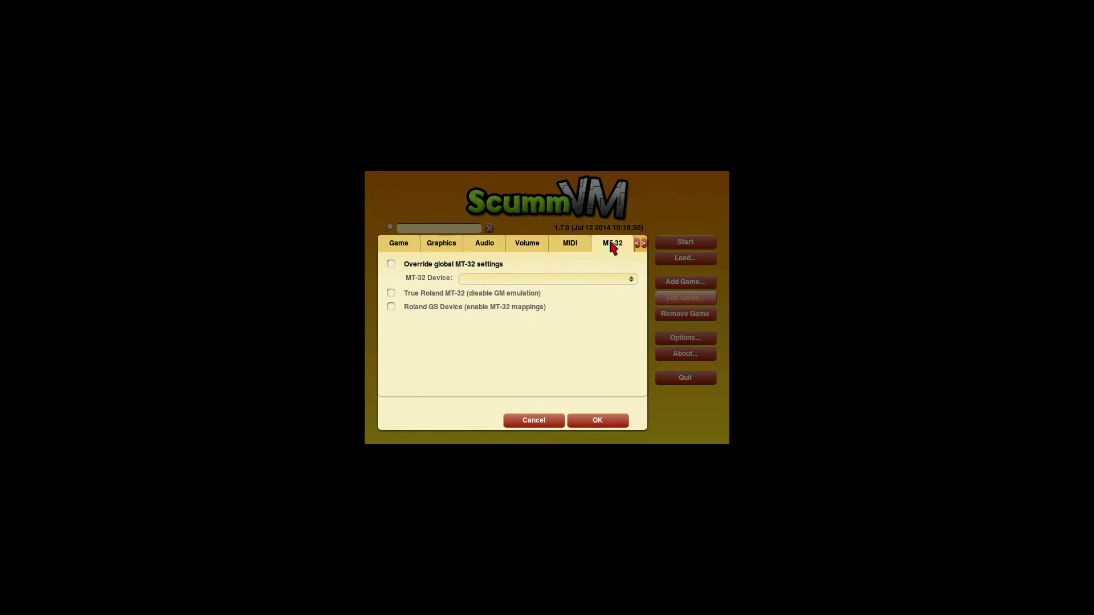
{"action": "left_click", "coordinate": [644, 243]}
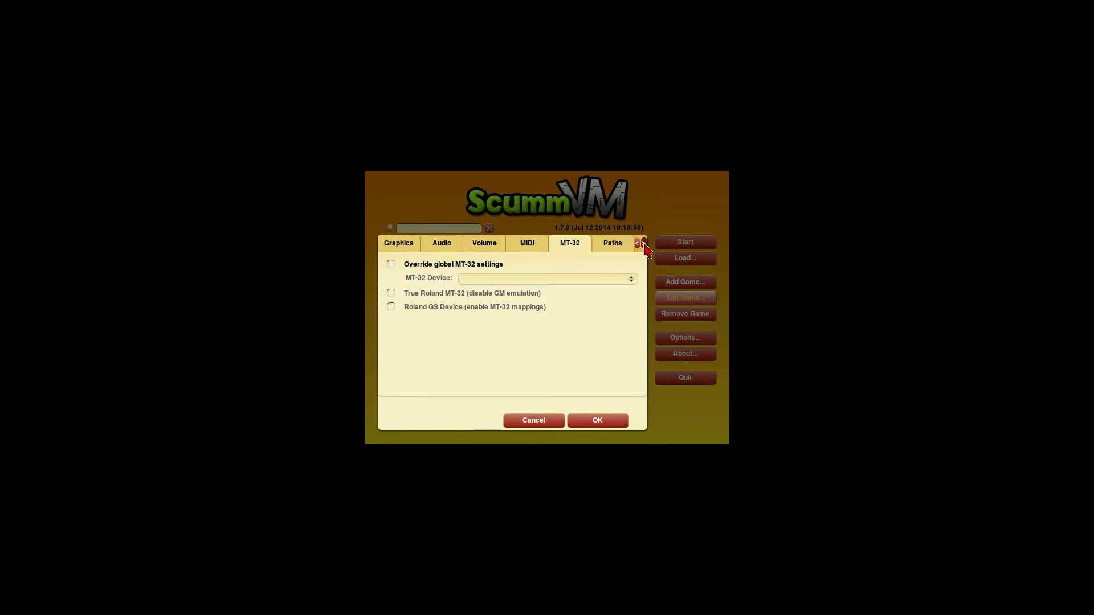
{"action": "left_click", "coordinate": [595, 419]}
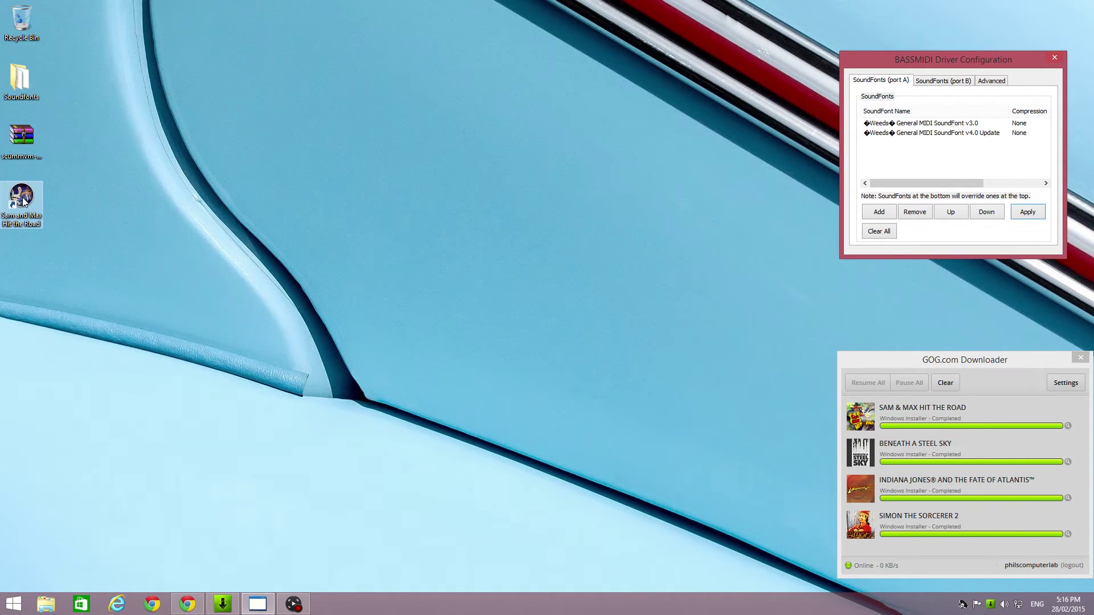
Start Sam & Max Hit the Road from the desktop and lower the music volume to 179 in the in-game options.
{"action": "double_click", "coordinate": [24, 201]}
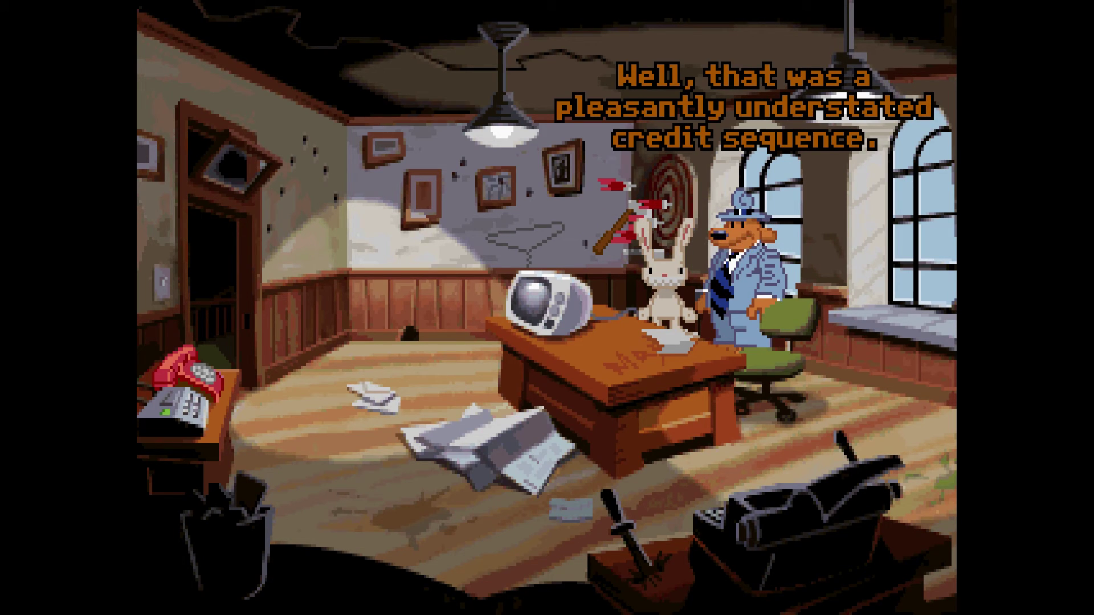
{"action": "key", "text": "ctrl+F5"}
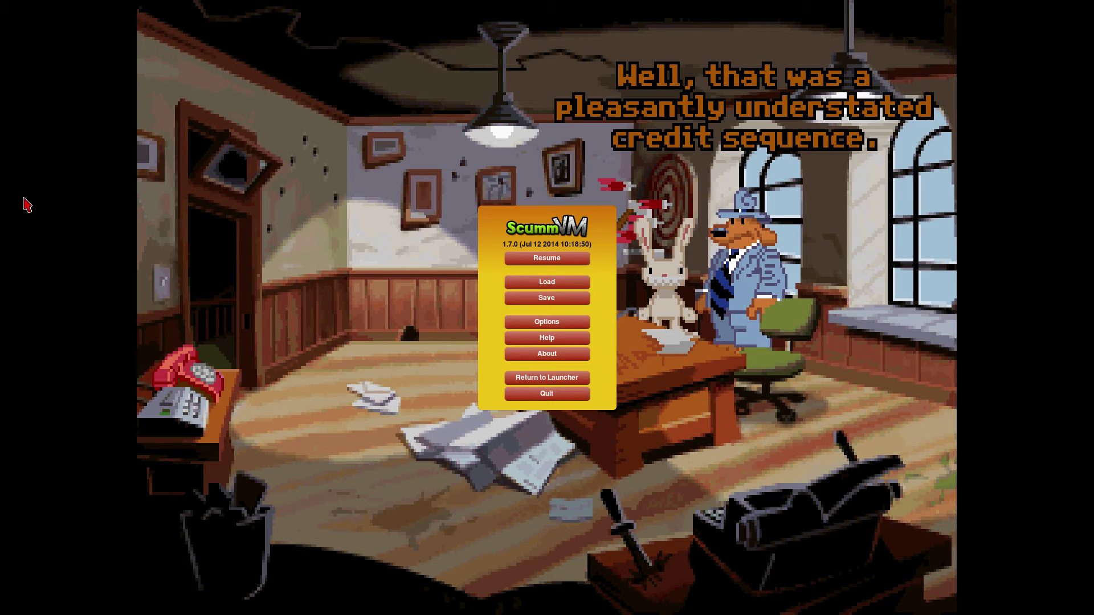
{"action": "left_click", "coordinate": [508, 324]}
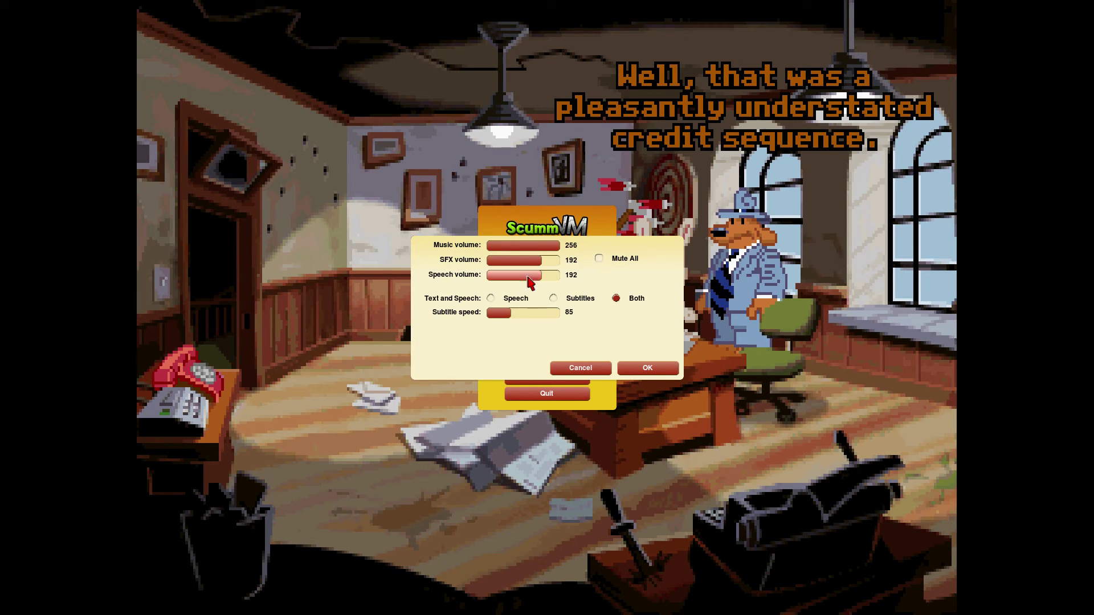
{"action": "left_click_drag", "start_coordinate": [550, 250], "coordinate": [540, 251]}
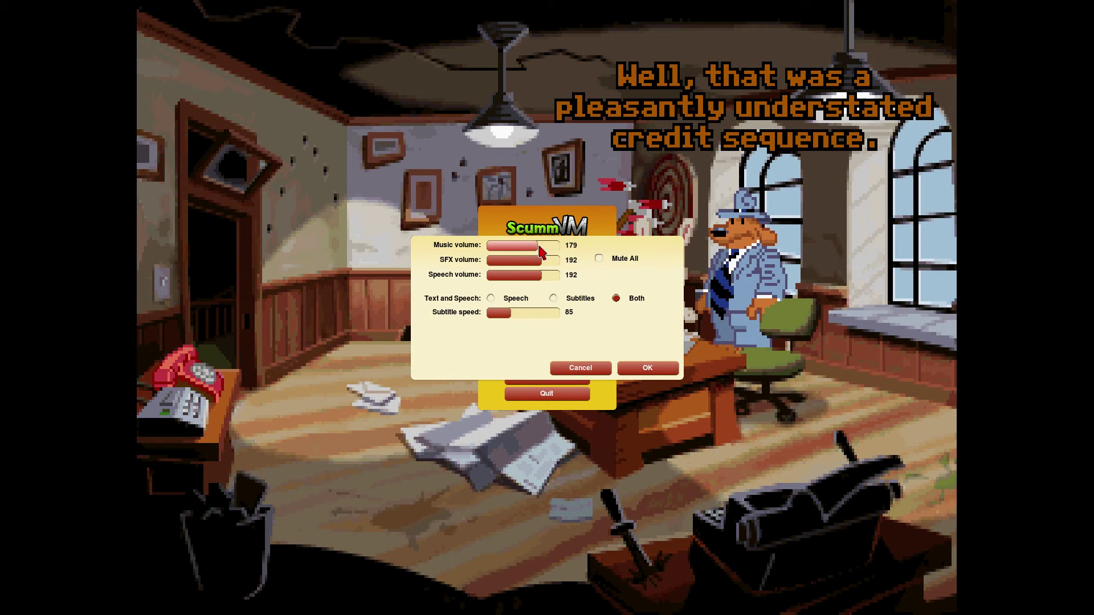
{"action": "left_click", "coordinate": [633, 370]}
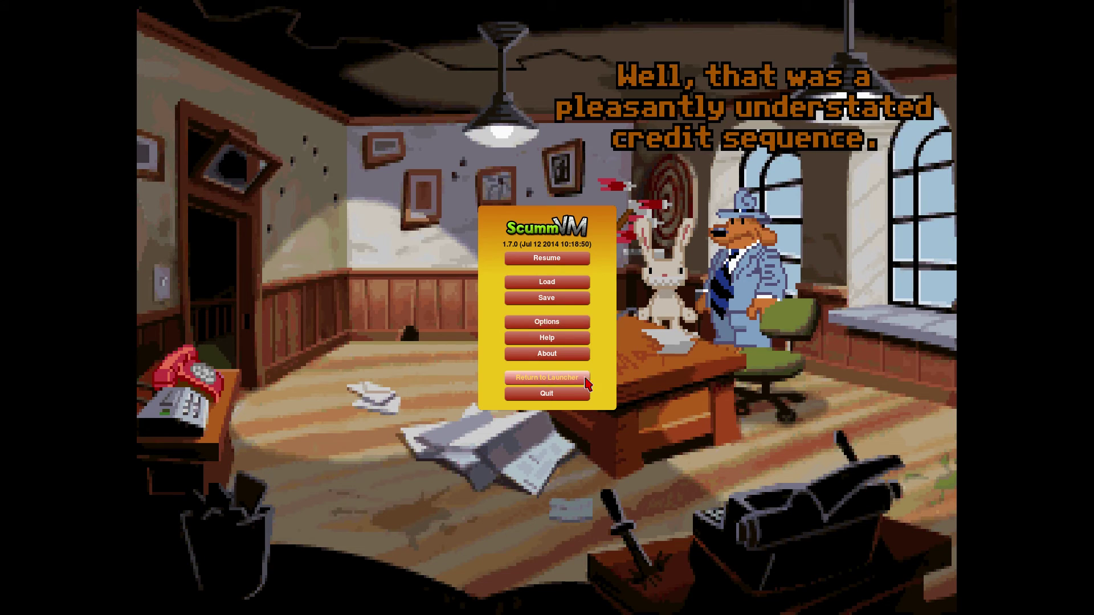
Resume the game briefly, and quit it from the in-game ScummVM menu.
{"action": "left_click", "coordinate": [547, 258]}
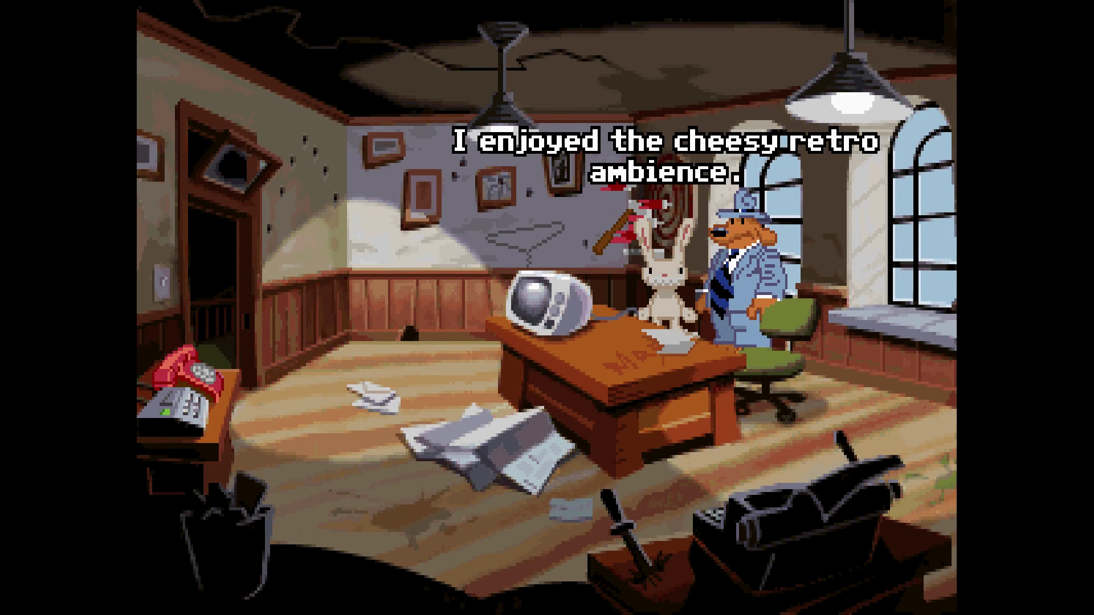
{"action": "key", "text": "ctrl+F5"}
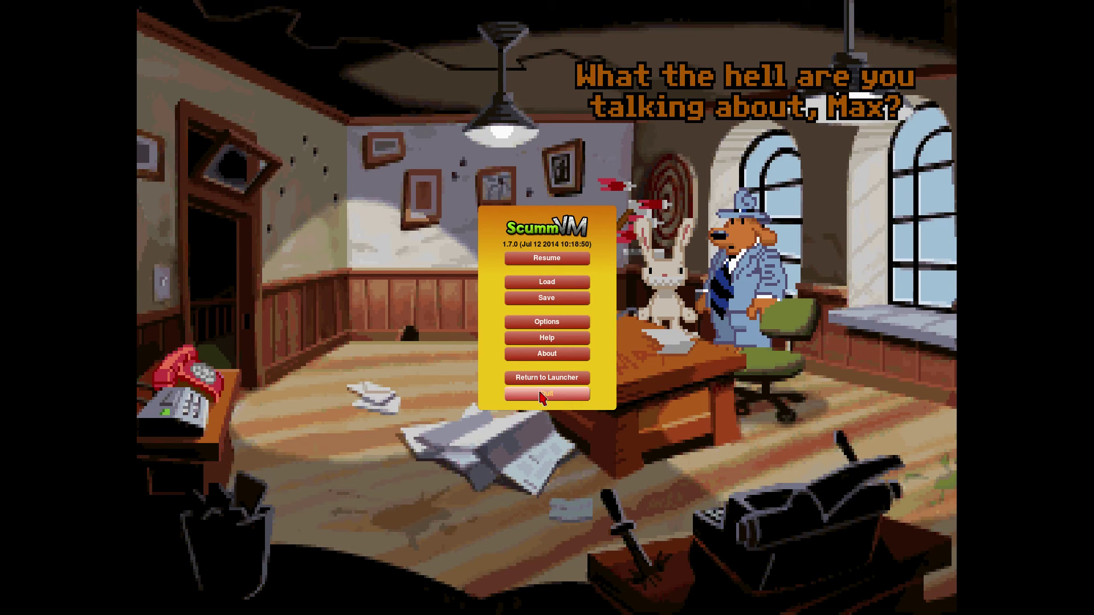
{"action": "left_click", "coordinate": [542, 396]}
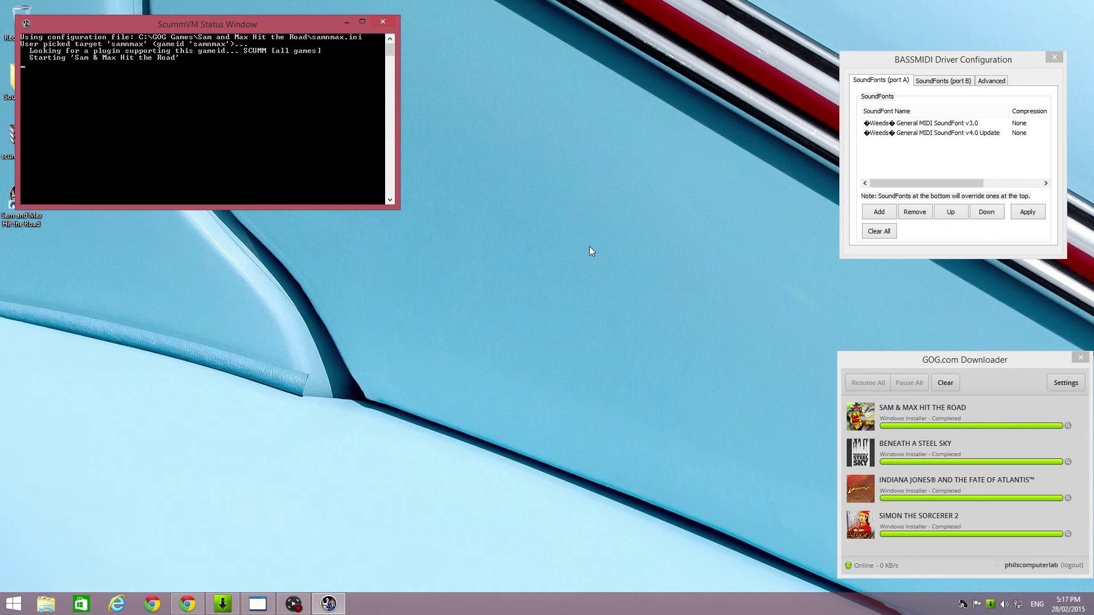